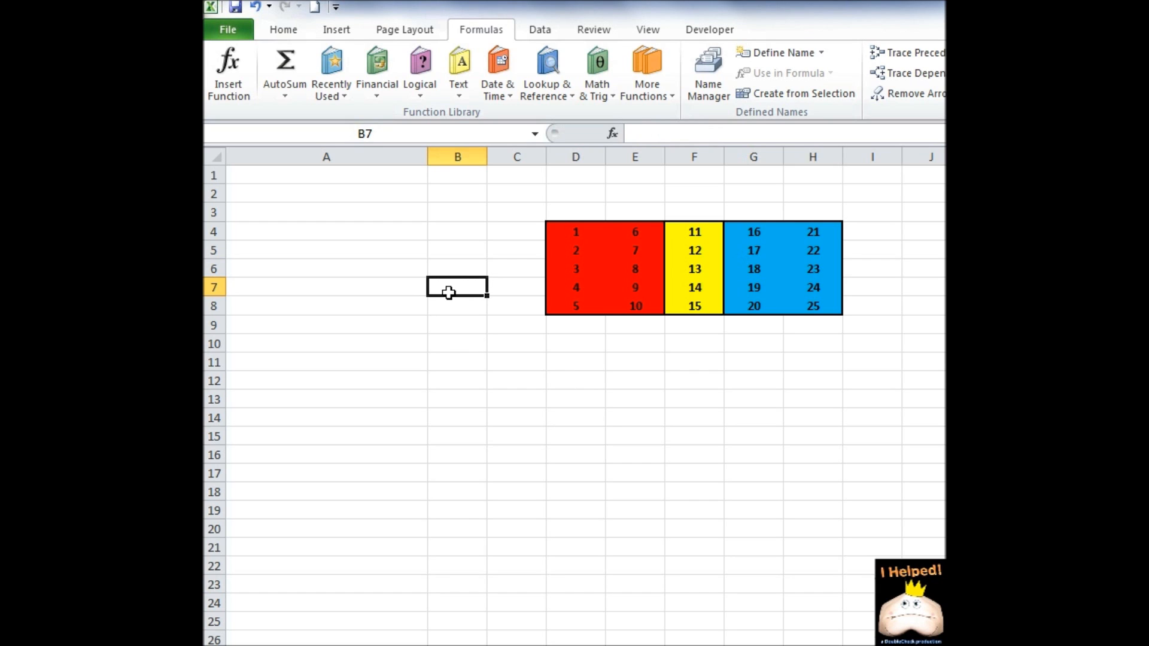
Select the adjacent cell blocks A5:B13 and A5:B14, clearing the selection after each.
click(464, 237)
click(344, 255)
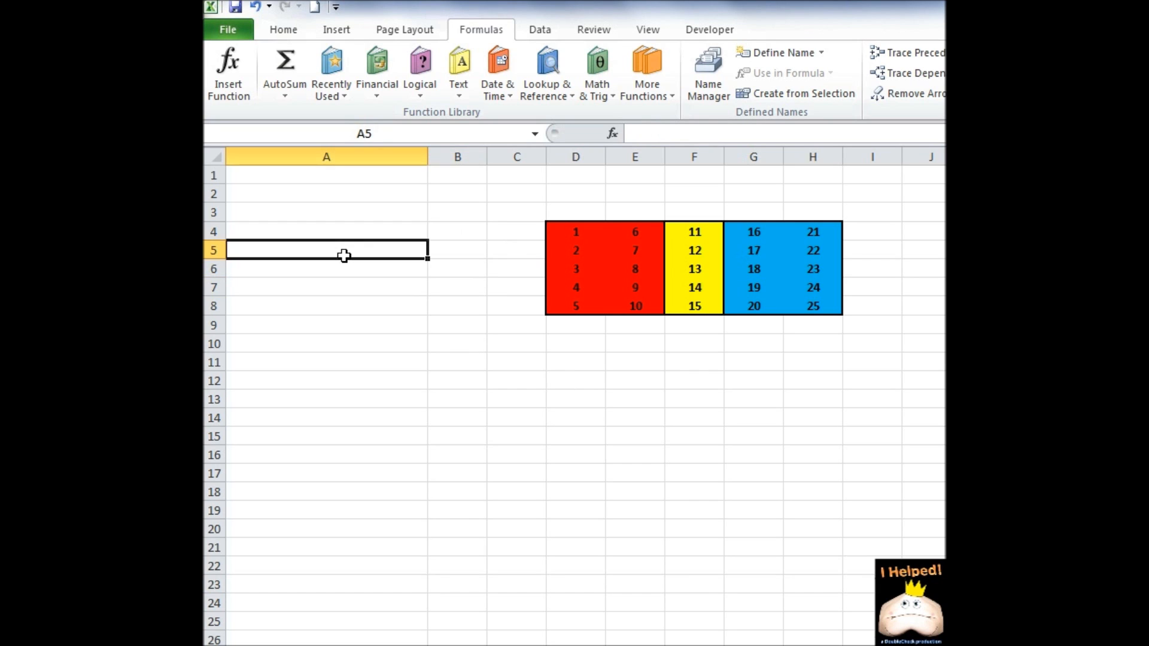
drag(402, 249, 486, 396)
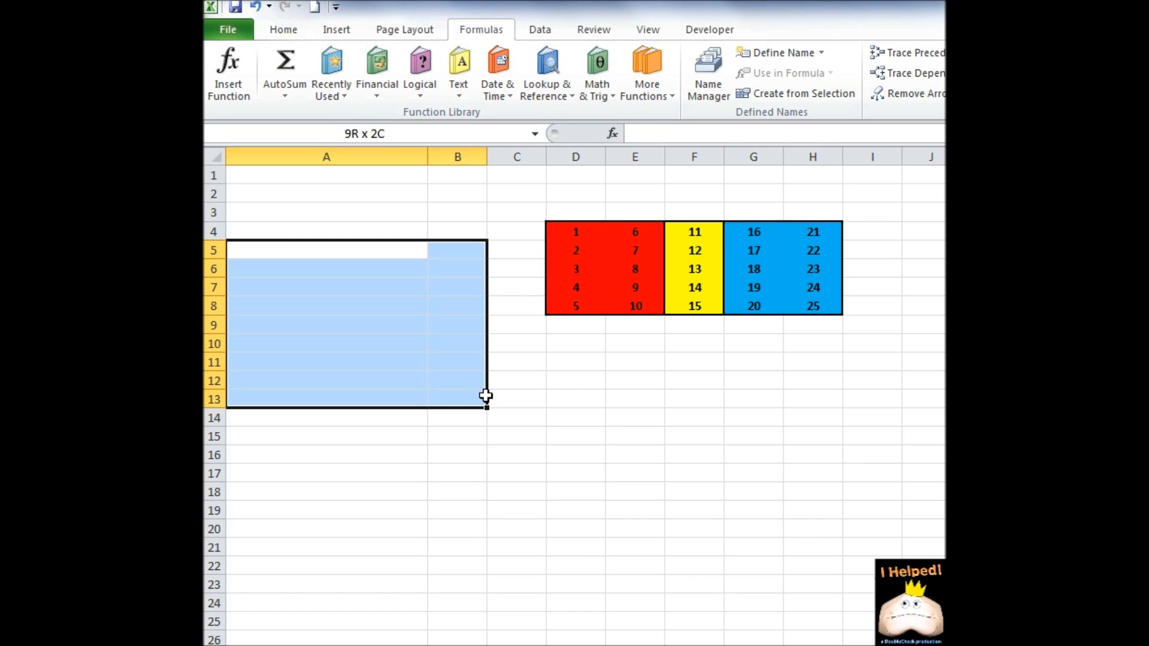
drag(485, 395, 486, 399)
click(583, 399)
drag(323, 244, 459, 410)
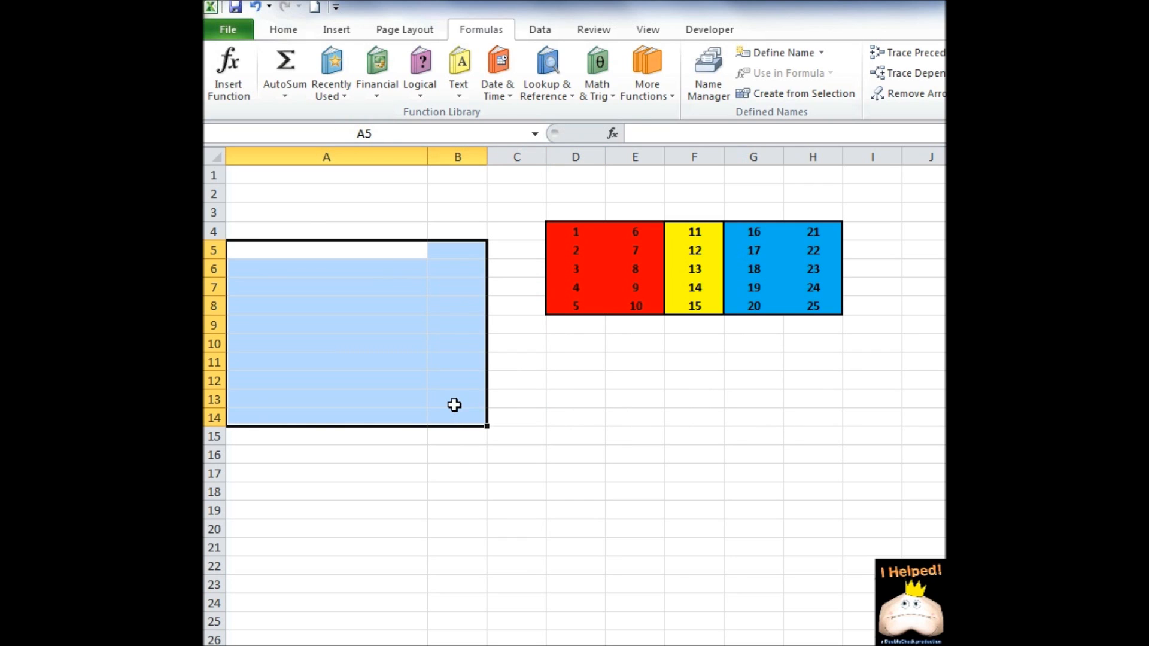
click(585, 421)
Select scattered non-adjacent cells across columns A to E, including A5, C11, E13, A15:C15 and A16:A21, and clear the selection.
click(347, 250)
ctrl+click(413, 361)
ctrl+click(503, 365)
ctrl+click(628, 396)
drag(457, 436, 364, 429)
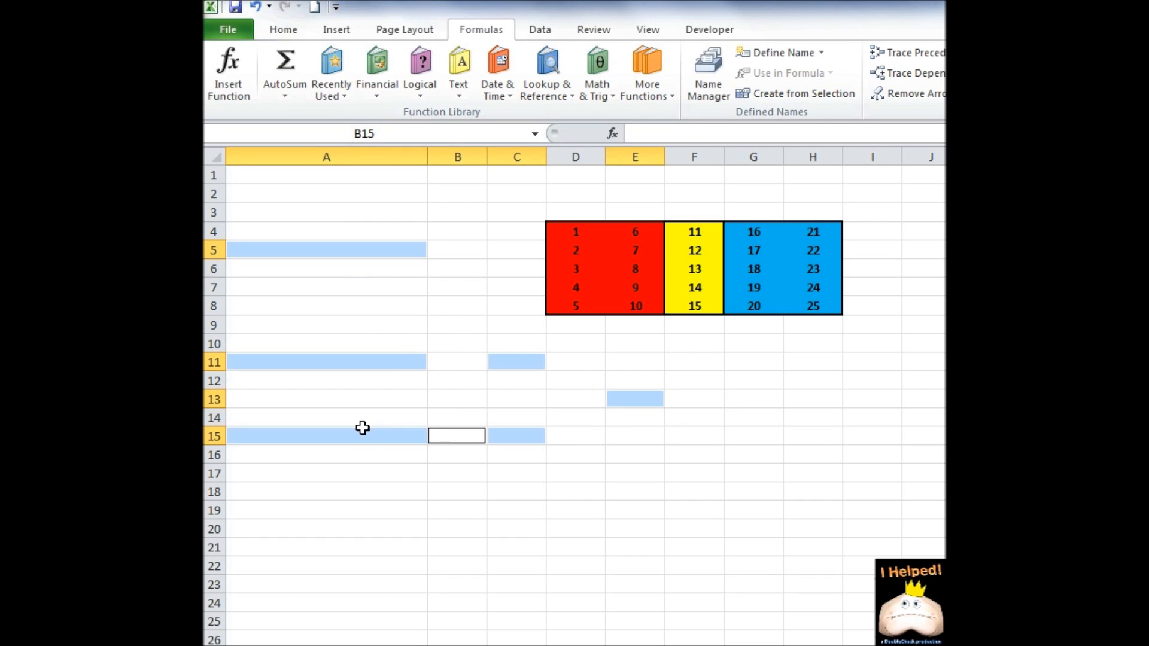
ctrl+click(412, 326)
ctrl+click(469, 207)
ctrl+click(525, 188)
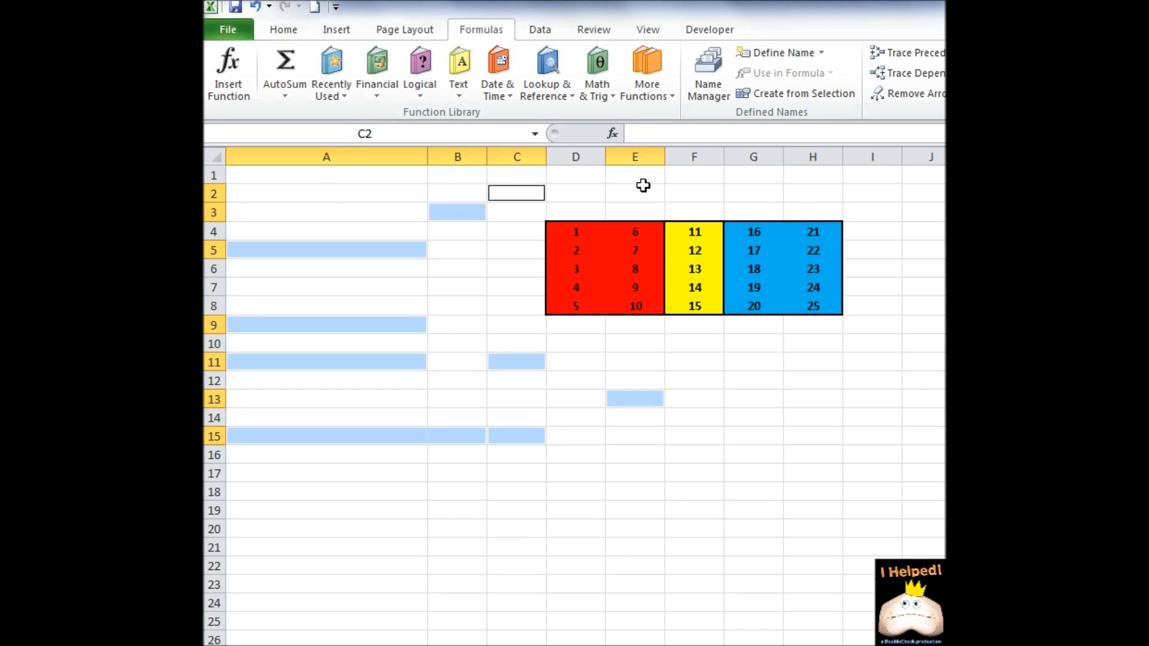
ctrl+click(640, 190)
ctrl+click(385, 211)
ctrl+click(307, 381)
drag(309, 459, 402, 550)
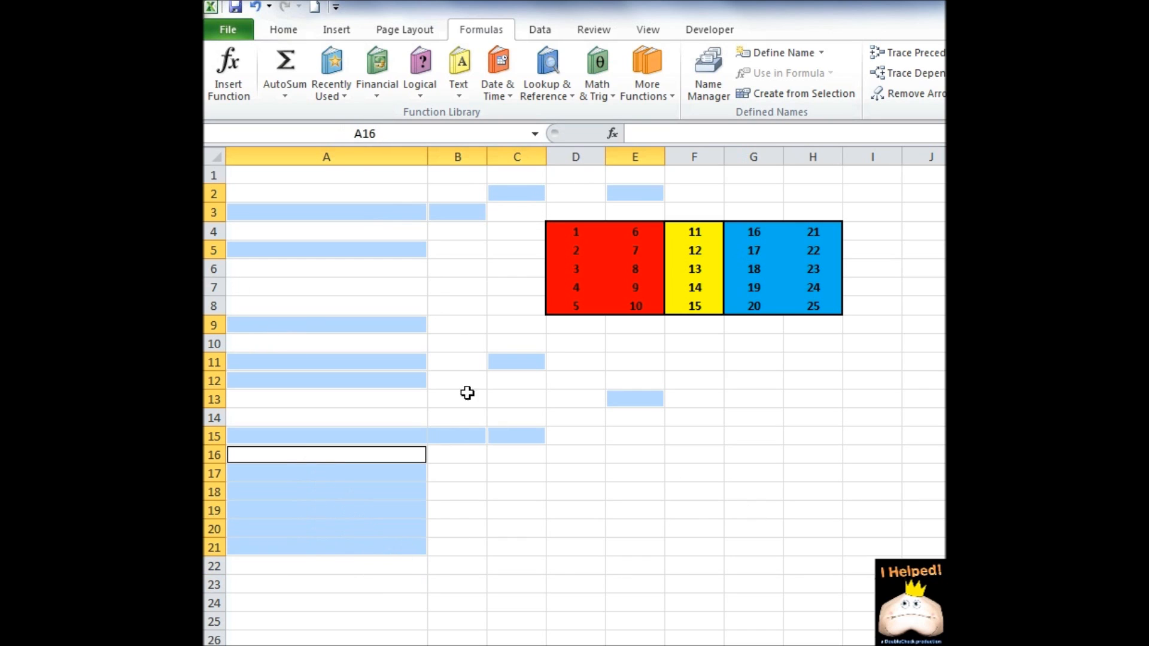
click(421, 364)
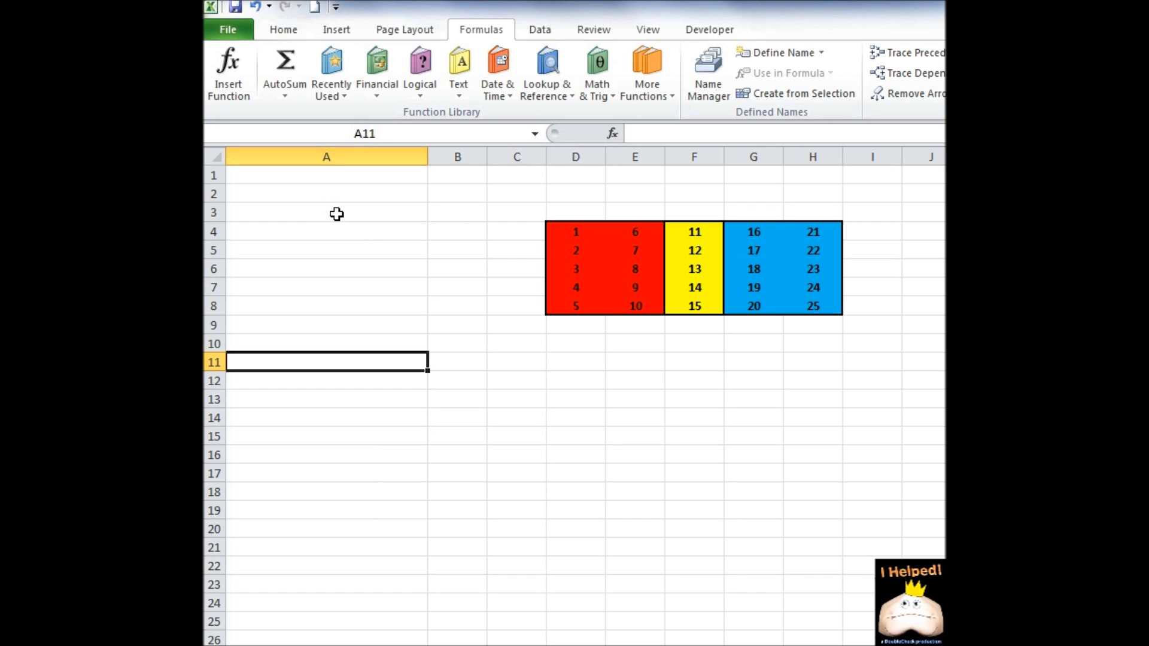
Select the column range A3:A11 by its end cells and the block A5:C15, clearing each selection.
click(335, 215)
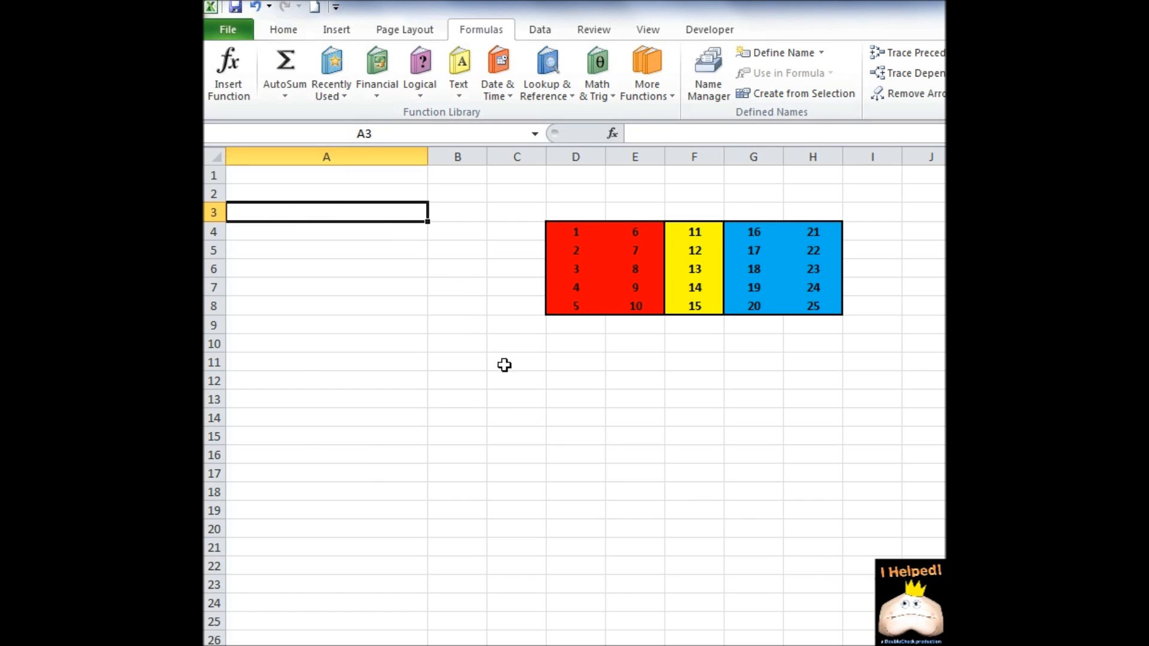
shift+click(292, 367)
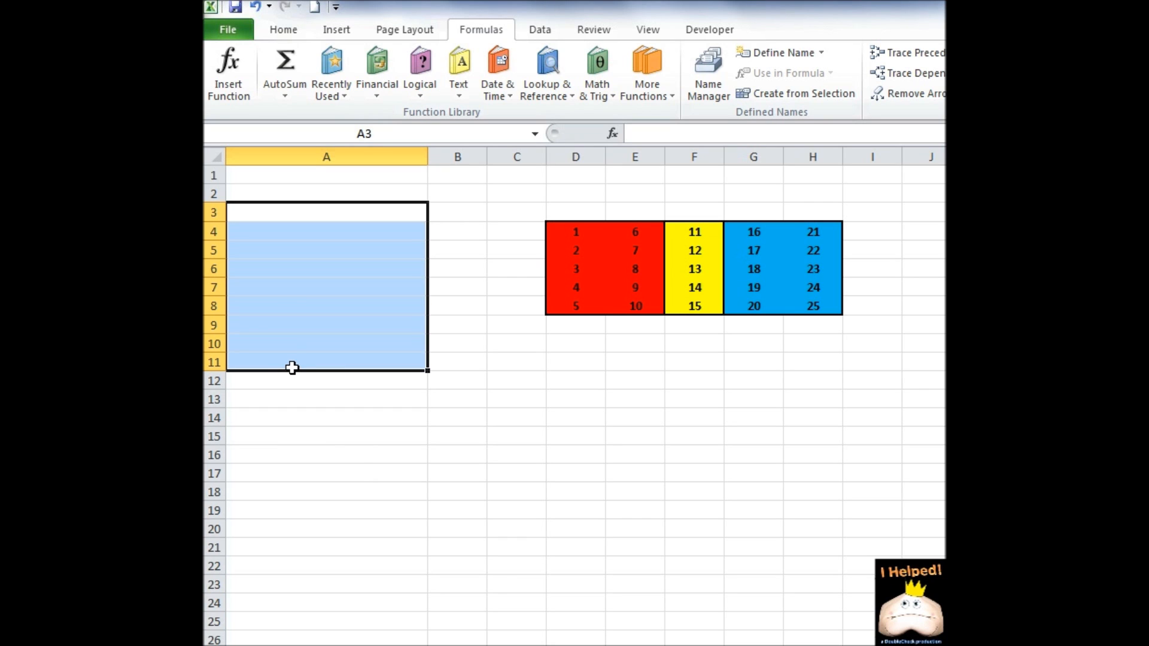
click(336, 308)
drag(305, 249, 492, 430)
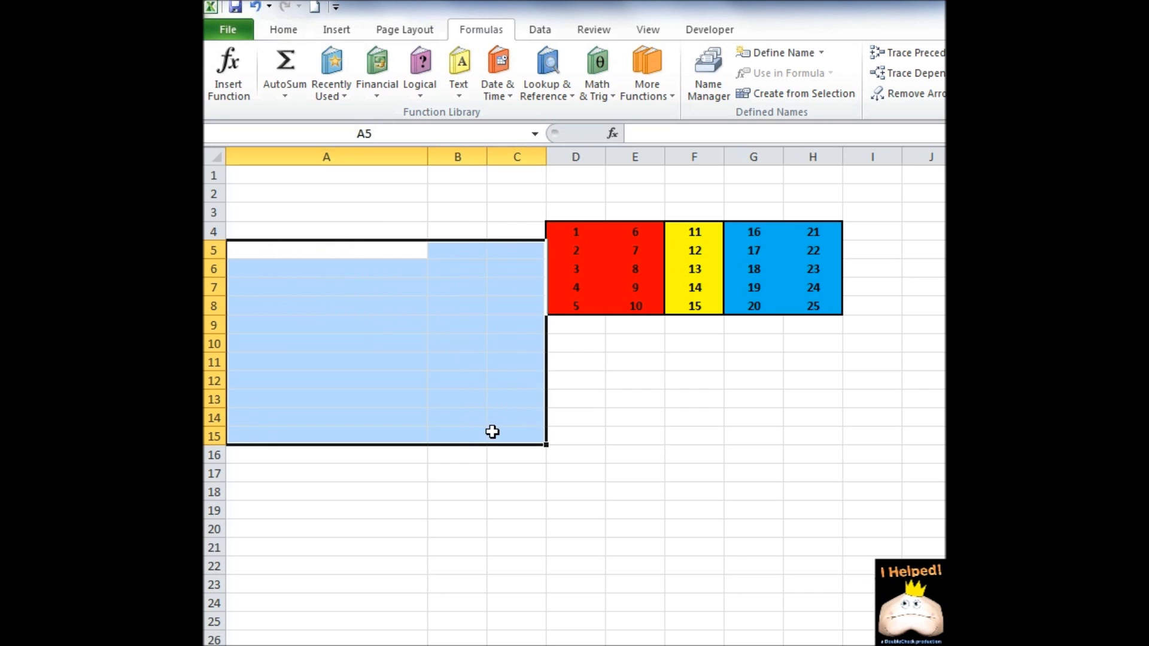
click(398, 346)
Name the cell block A6:B14 ANY_RNG.
drag(339, 266, 459, 410)
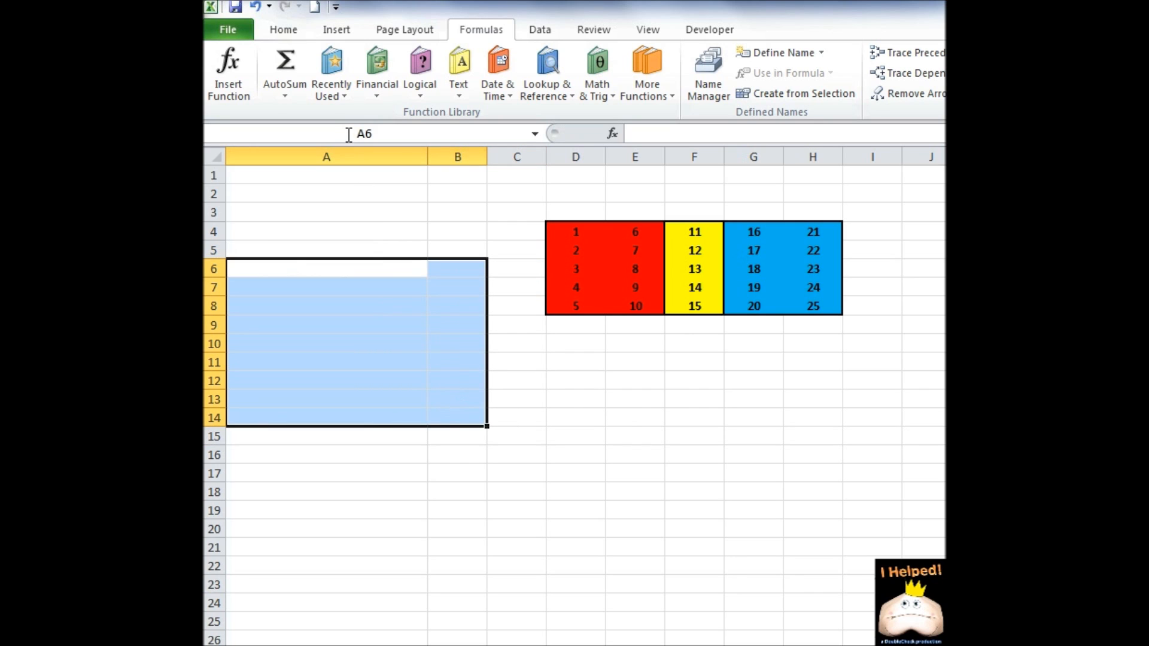
click(353, 134)
click(364, 135)
key(BackSpace)
key(BackSpace)
text(ANY_RNG)
key(Return)
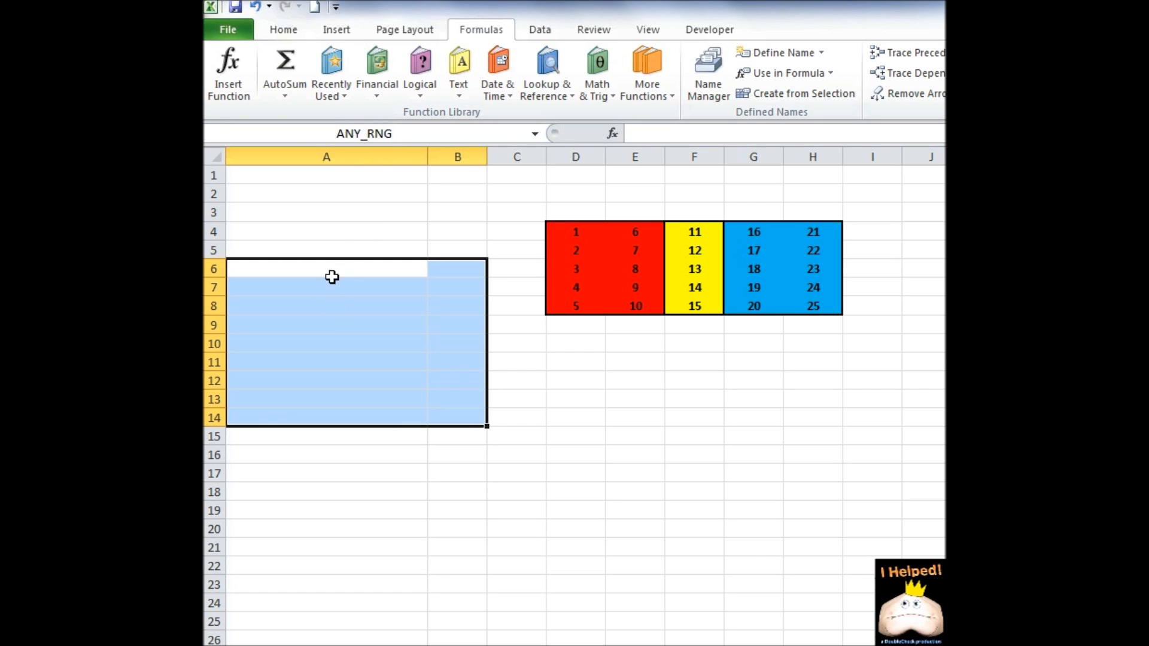
Go to the named range ANY_RNG from an unrelated cell to check which cells it covers.
click(343, 231)
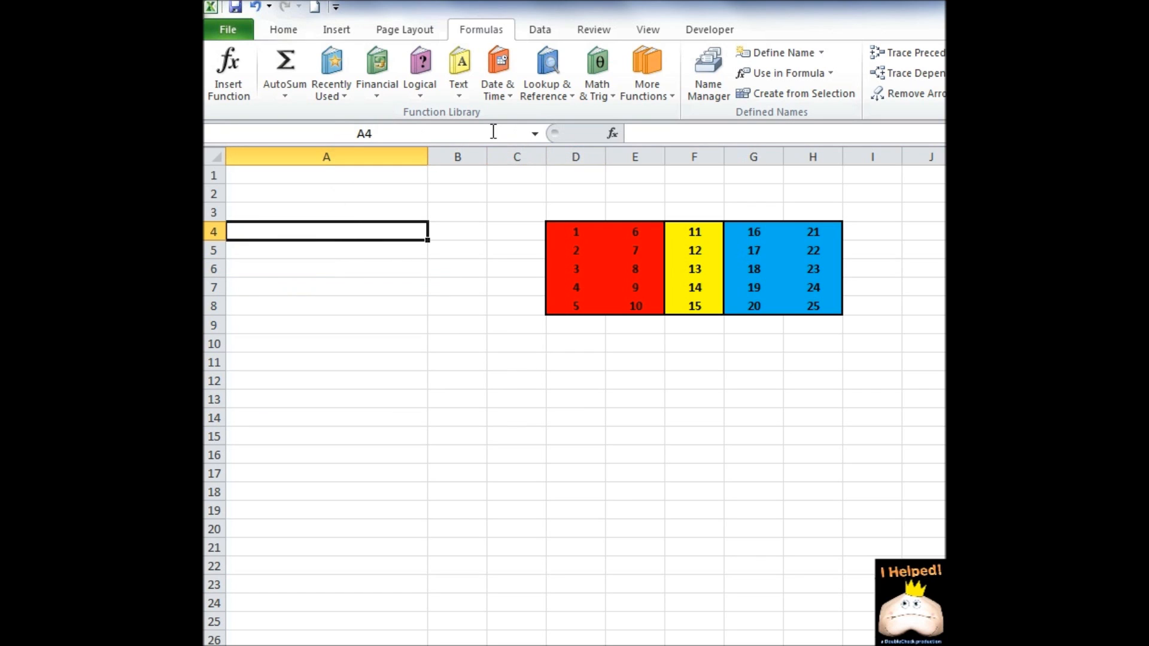
click(536, 137)
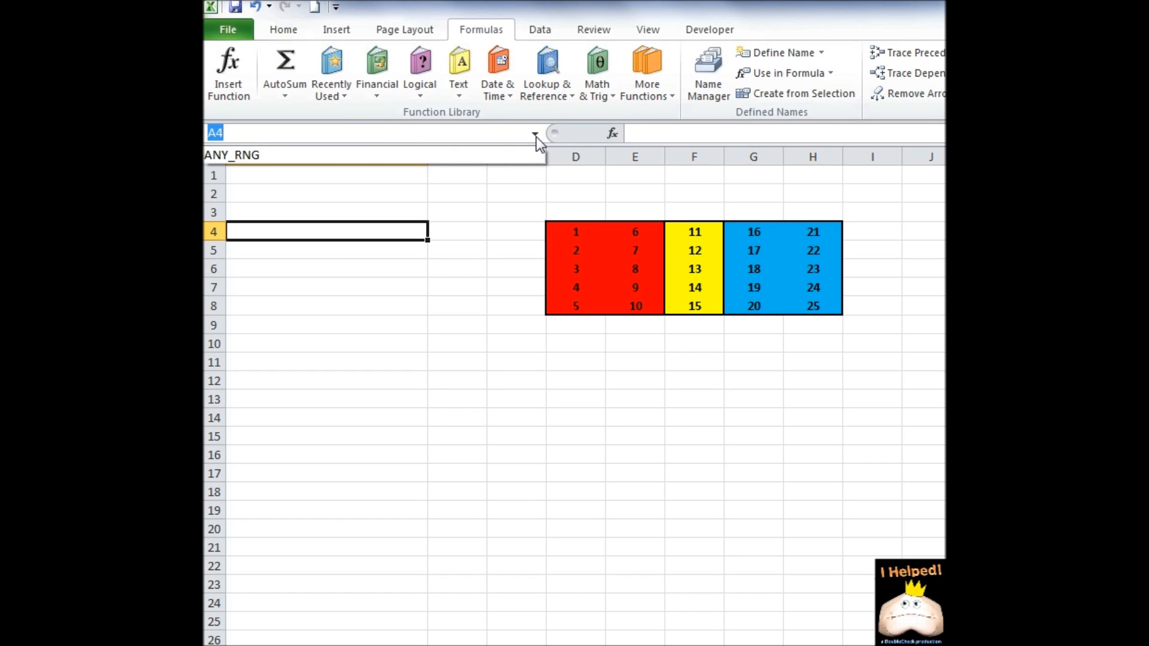
click(222, 159)
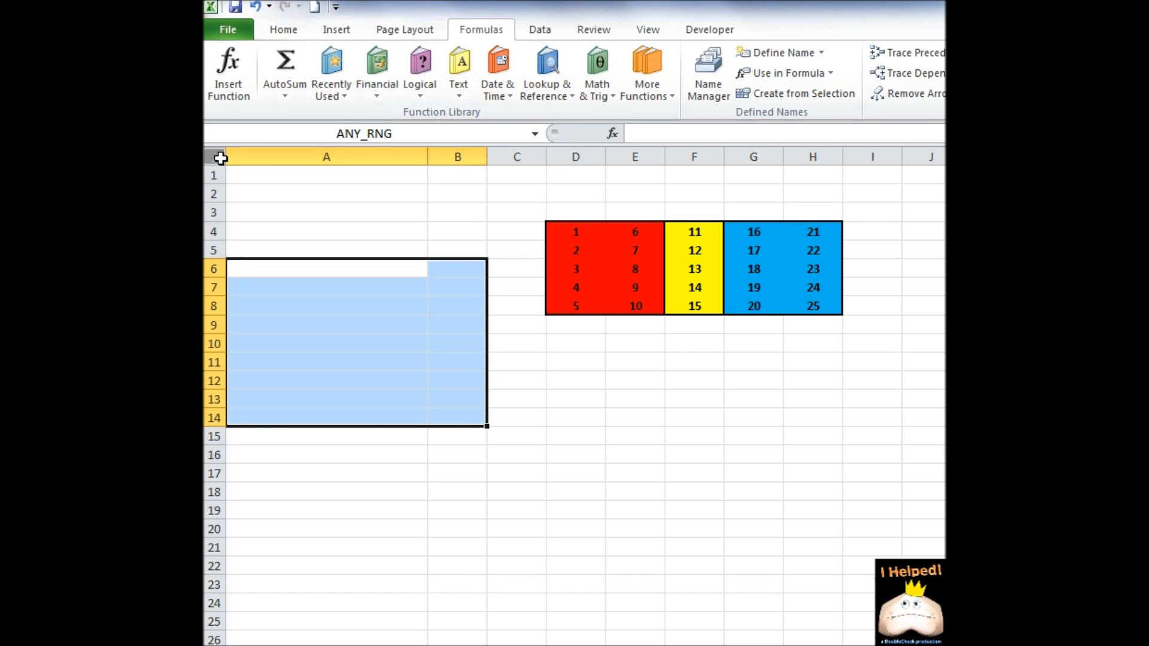
click(467, 563)
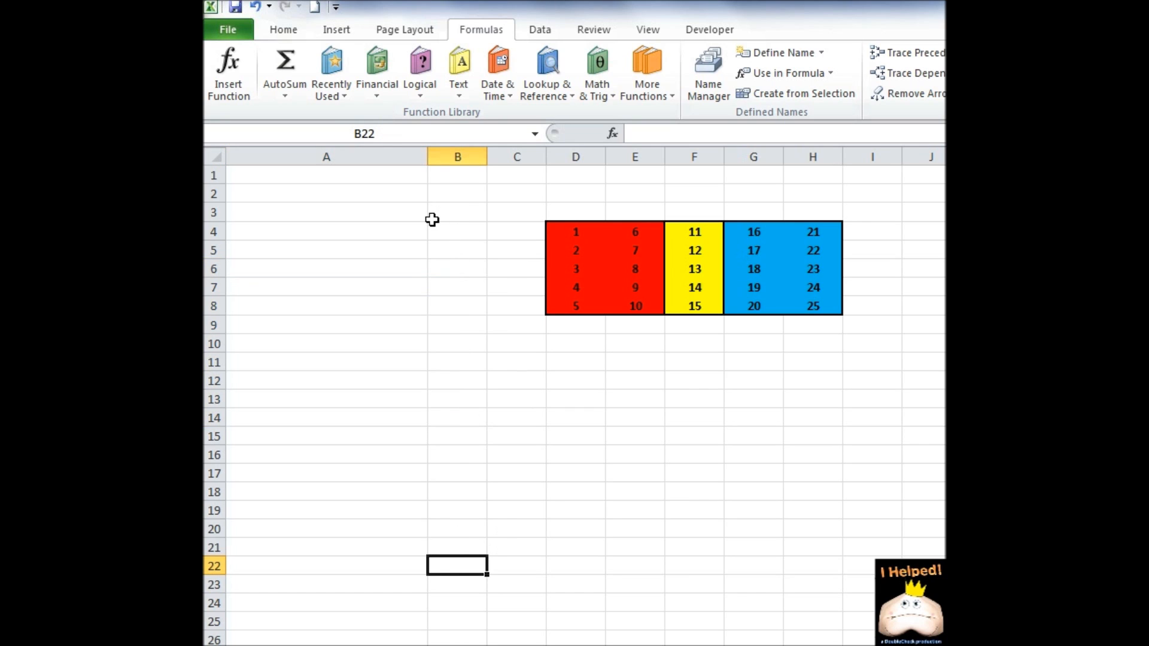
Name the non-adjacent cells A5, B11, D12, A14:A15, A9 and B8 together as ANY2_RNG.
click(299, 241)
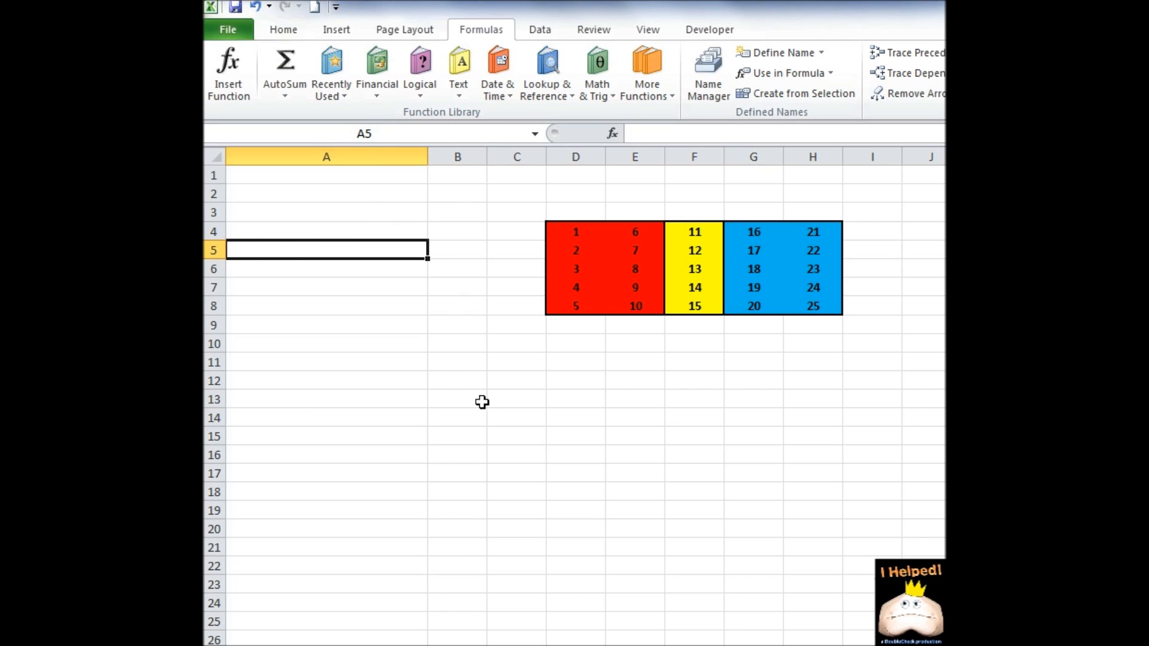
ctrl+click(469, 371)
ctrl+click(590, 381)
drag(371, 436, 371, 418)
ctrl+click(379, 323)
ctrl+click(472, 302)
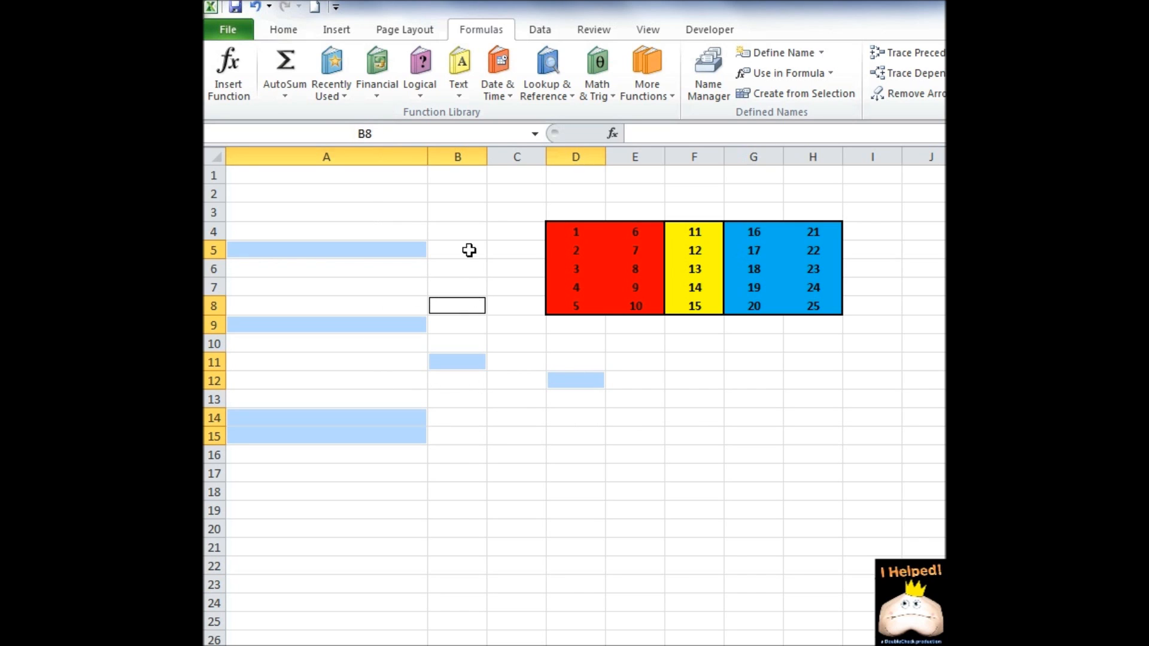
click(345, 137)
text(ANY2)
text(_4ME)
key(Return)
Go to the named ranges ANY_RNG and ANY2_RNG in turn to check which cells each one covers.
click(337, 196)
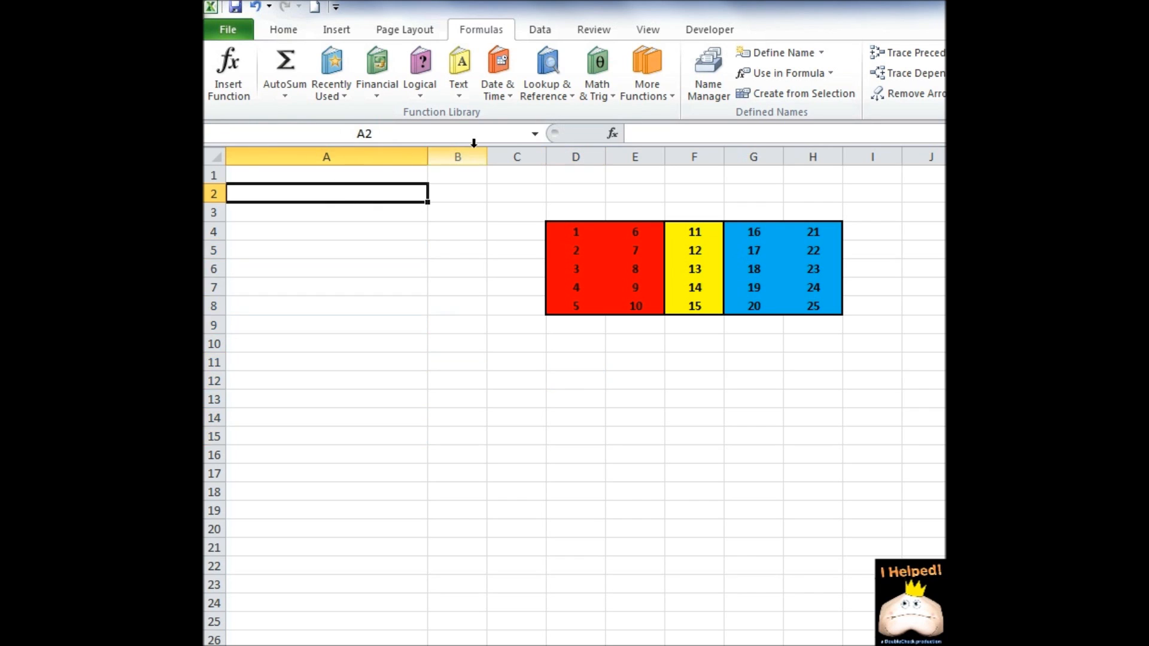
click(534, 134)
click(274, 154)
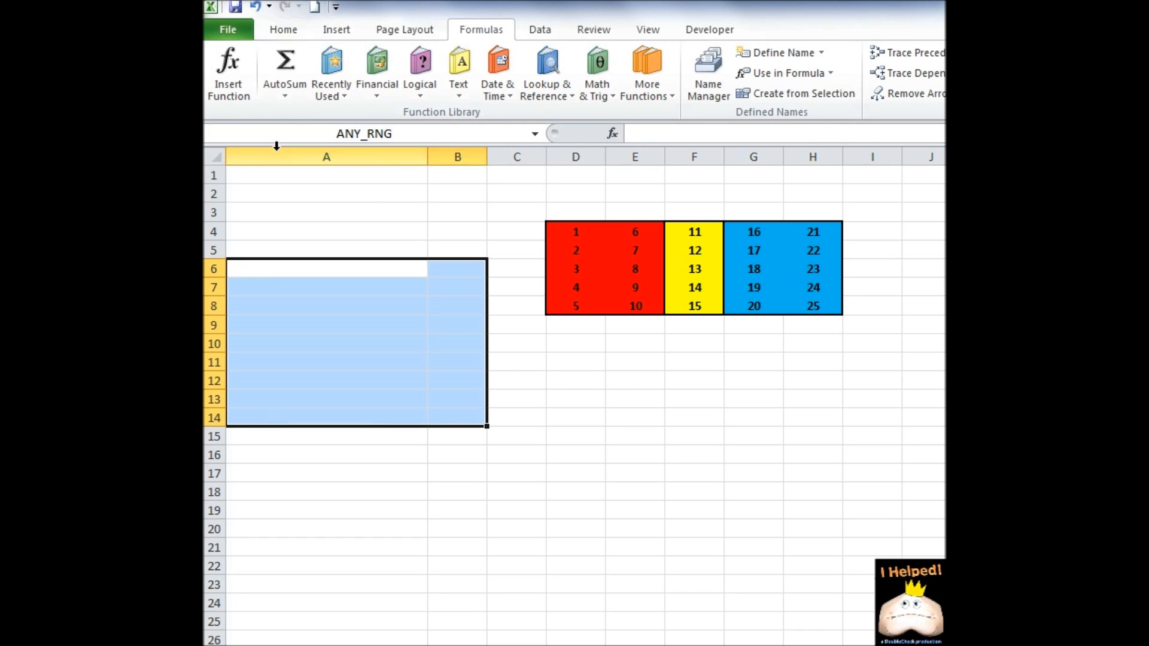
click(535, 134)
click(536, 135)
click(270, 167)
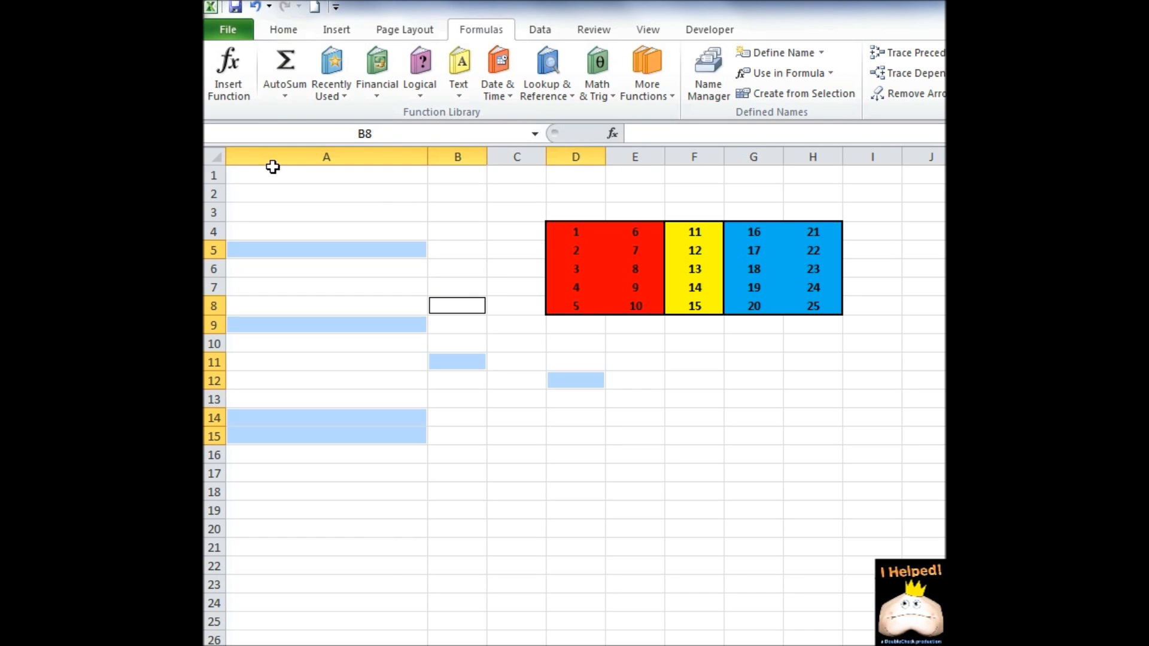
click(387, 228)
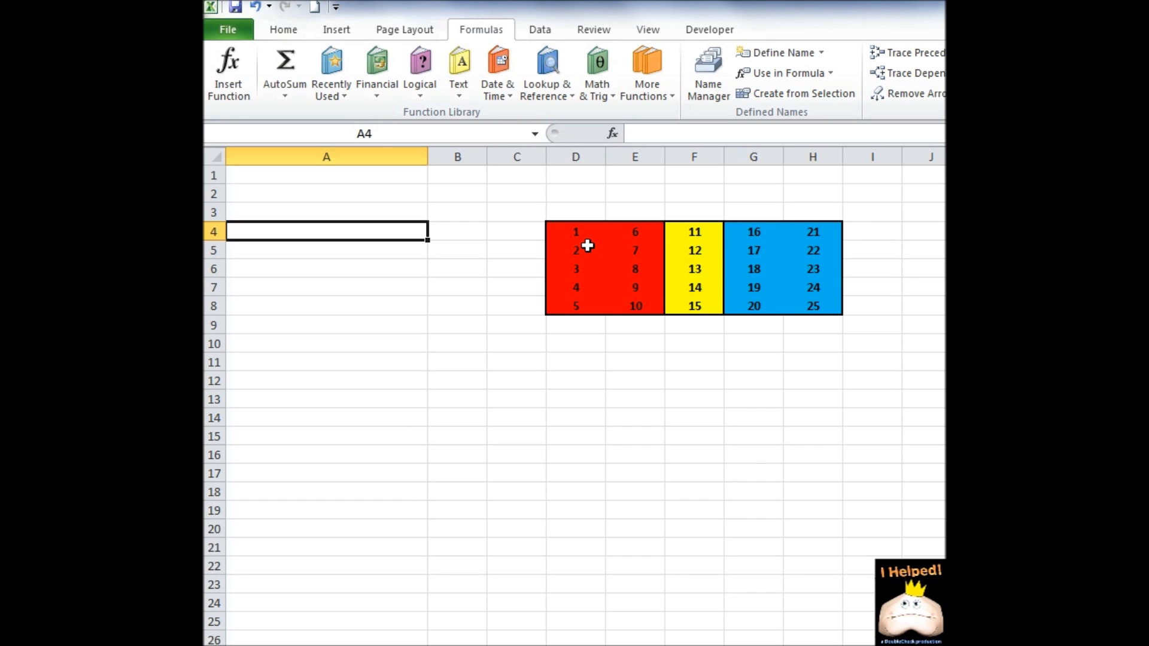
Name the red number block D4:E8 RED_RNG.
drag(570, 231, 628, 301)
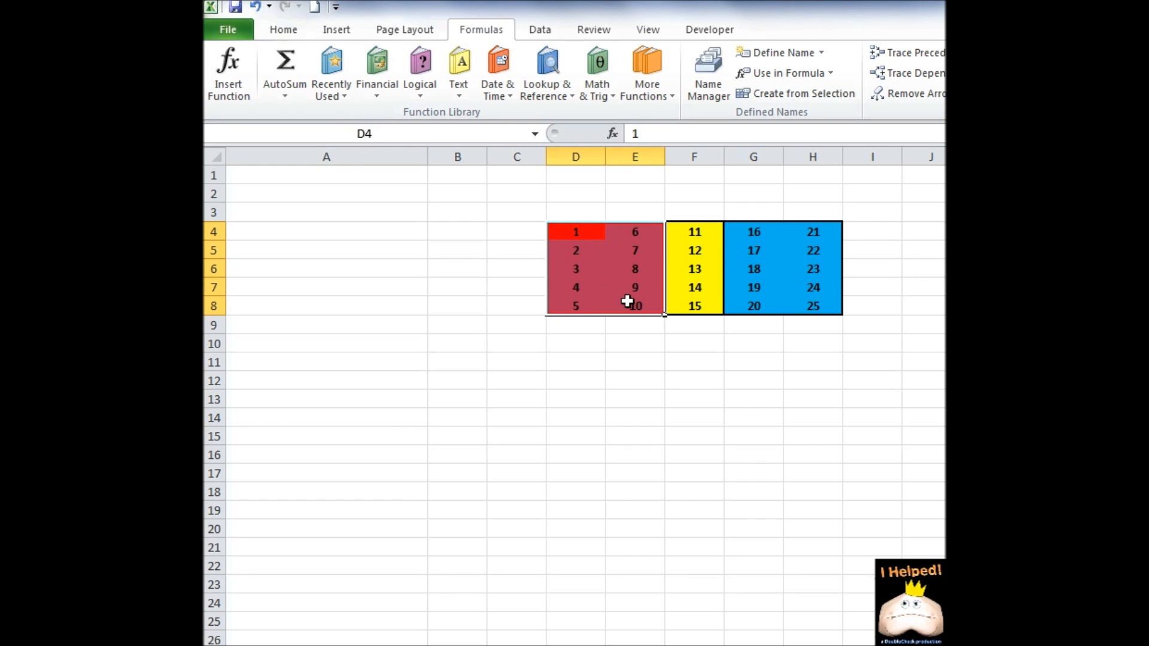
click(383, 134)
text(RED_RNG)
key(Return)
Go to the named range RED_RNG from an empty cell to check which cells it covers.
click(372, 294)
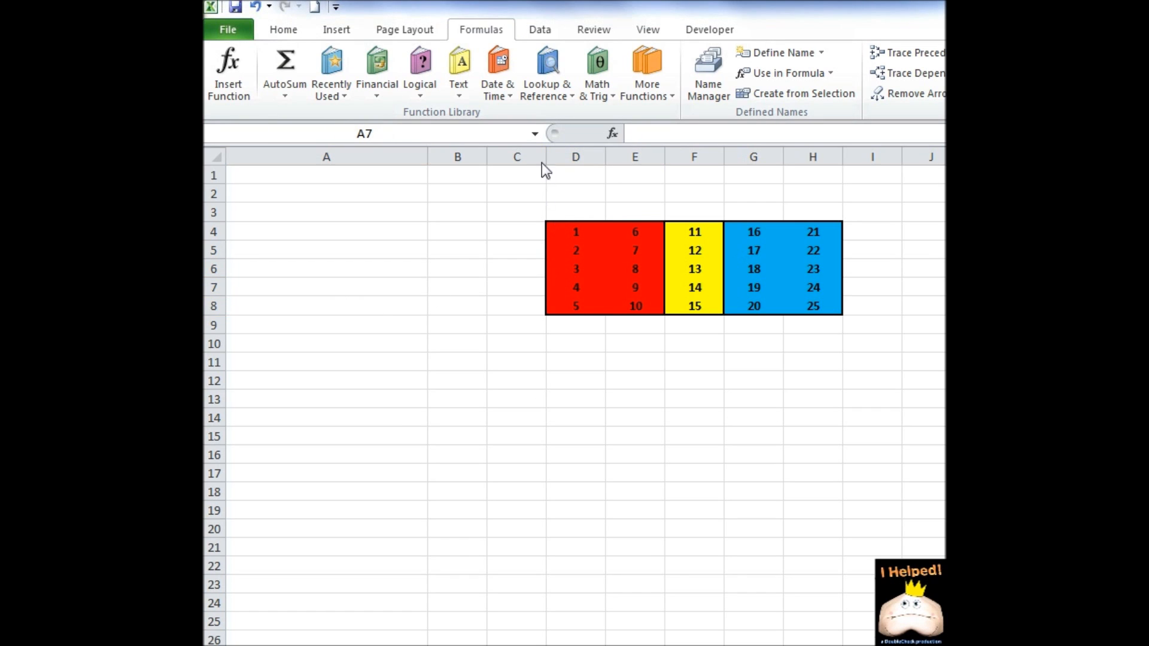
click(535, 134)
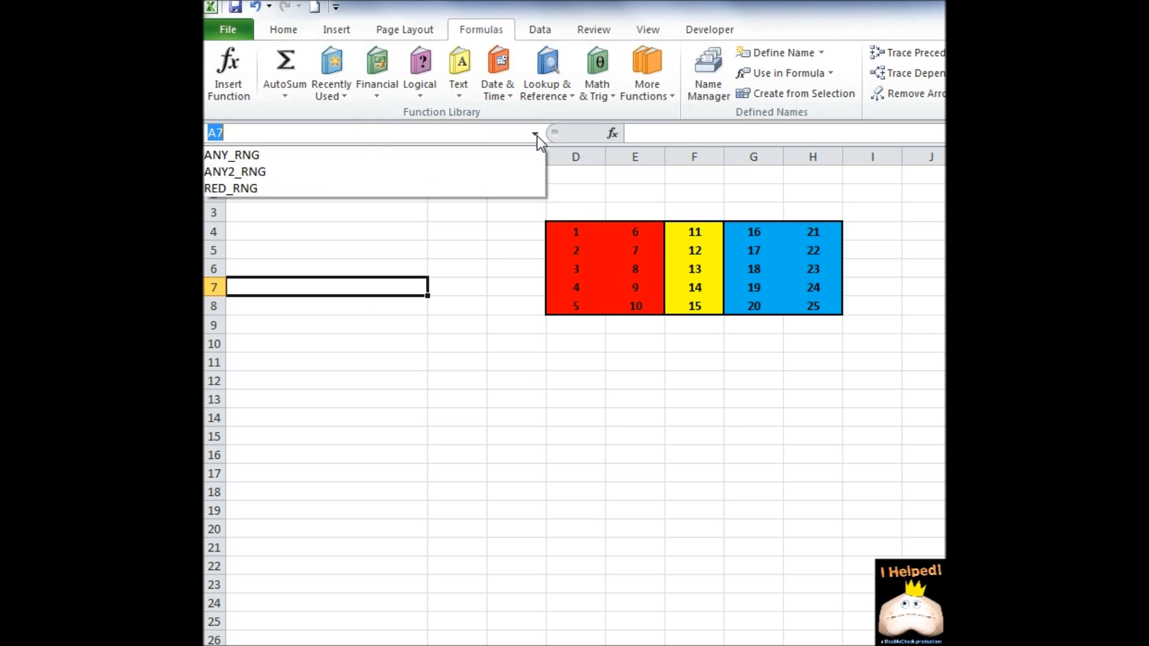
click(214, 192)
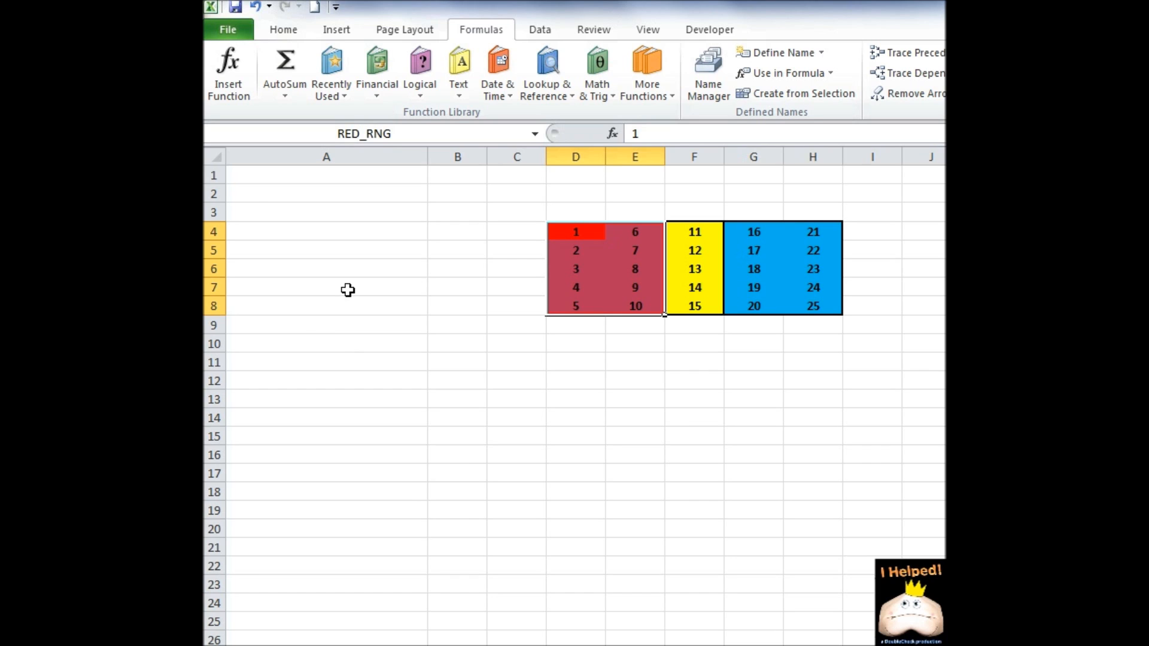
click(329, 281)
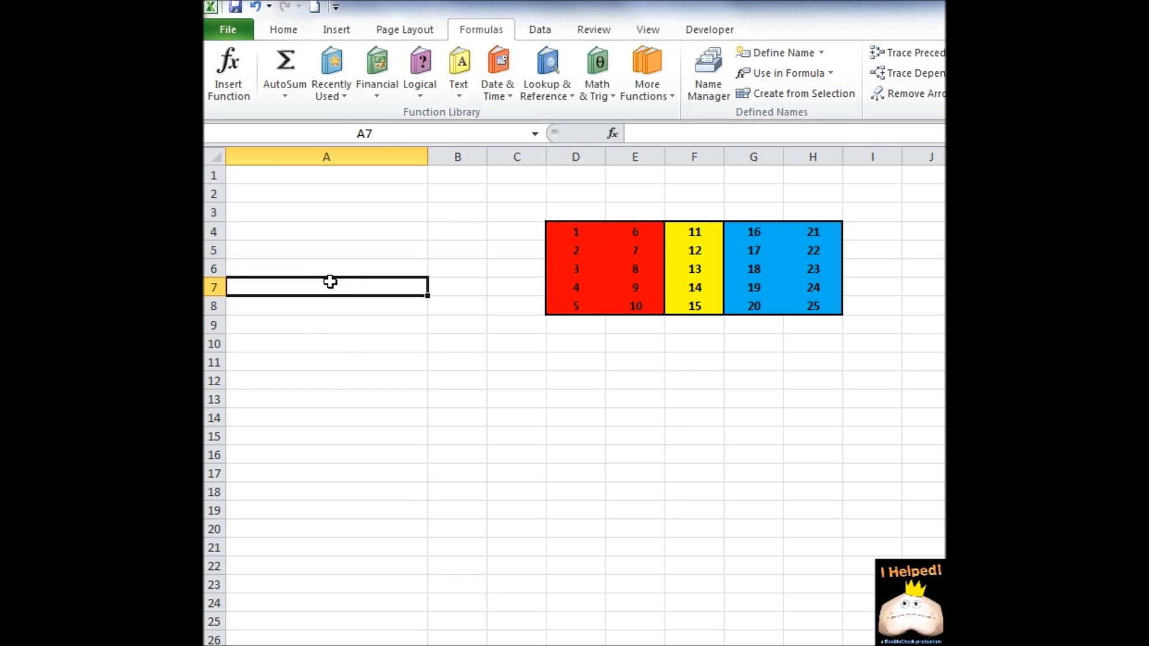
Enter the formula =MAX(RED_RNG) in cell A5 to find the largest value in the red block.
click(314, 247)
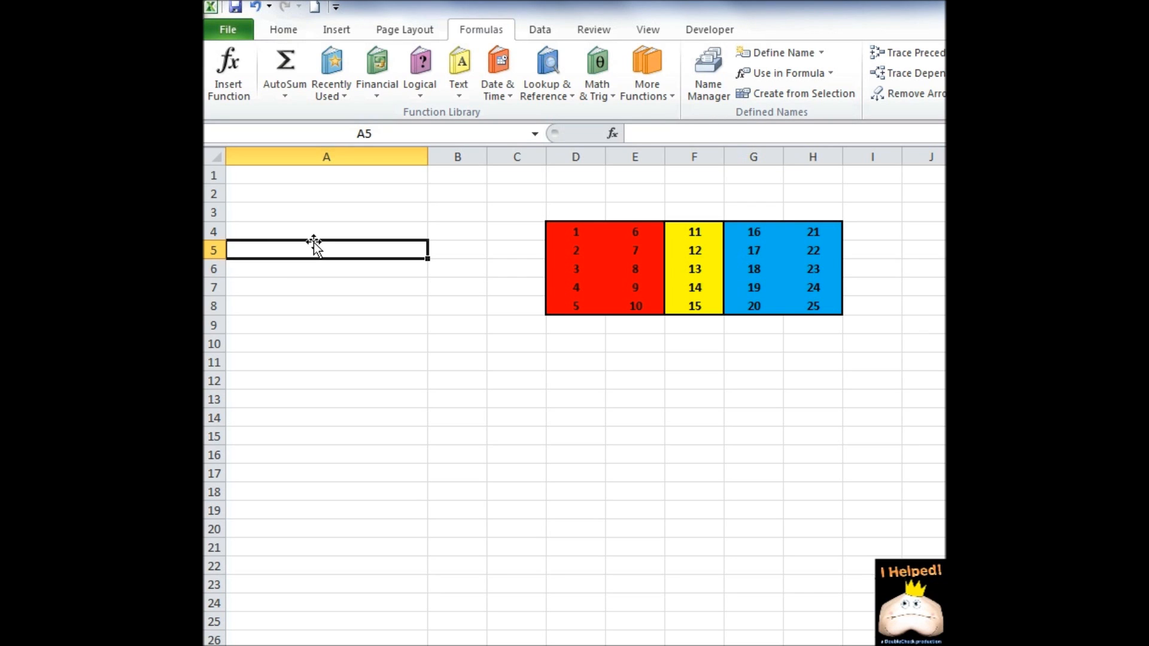
text(=MAX)
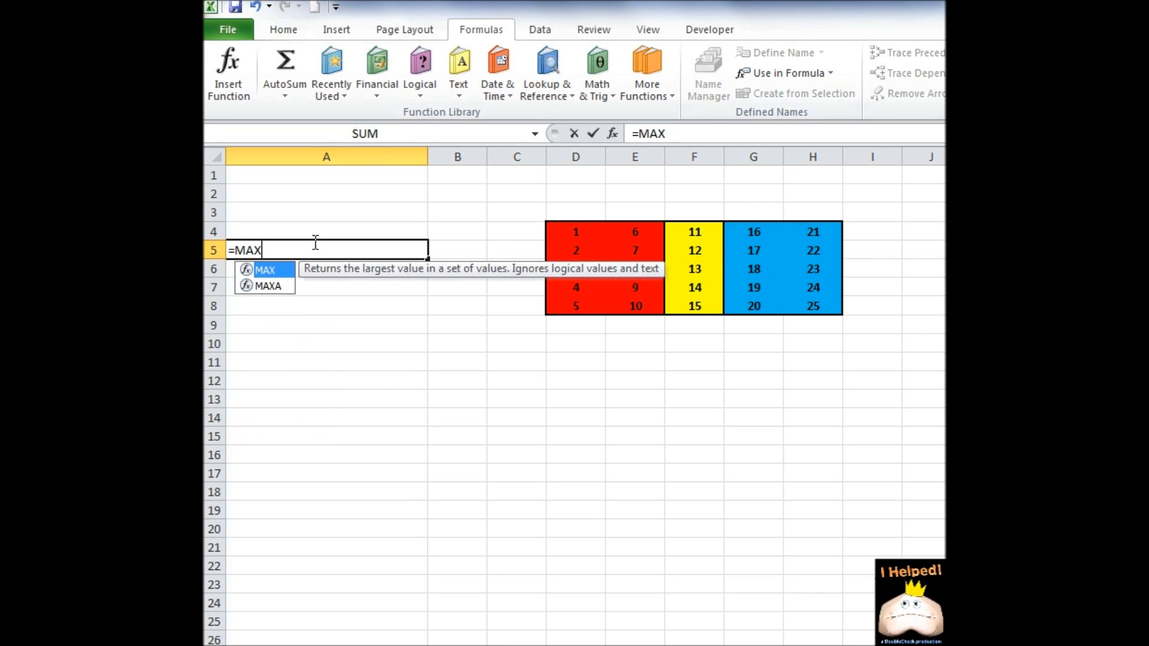
text(()
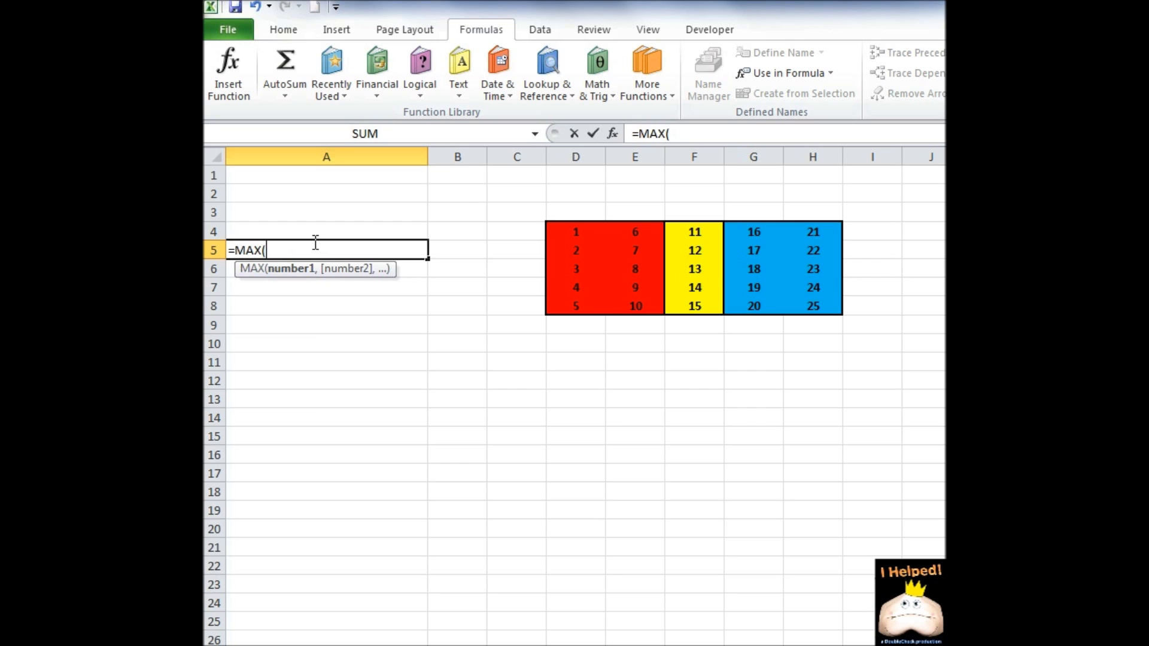
text(RED)
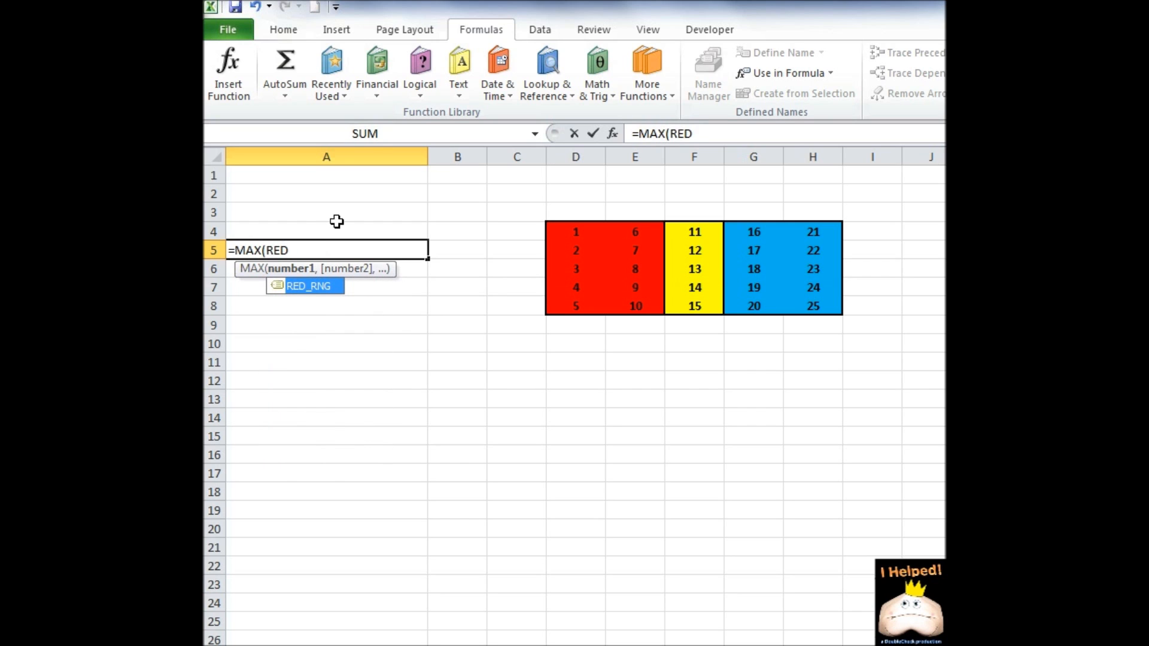
double_click(305, 287)
text())
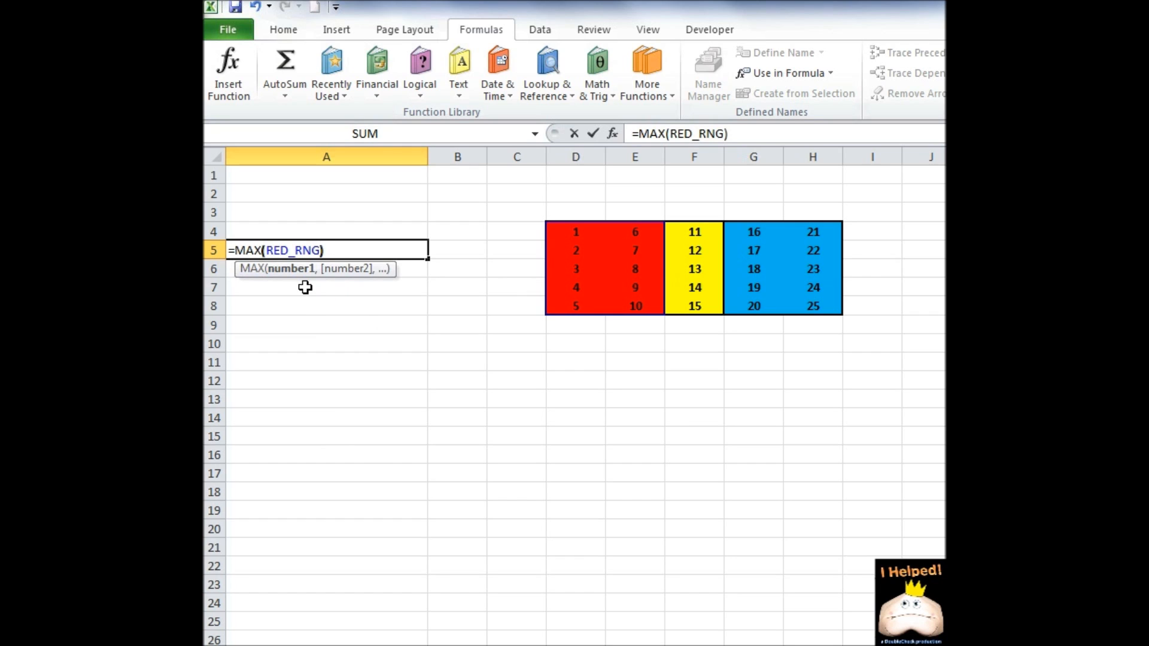
key(Return)
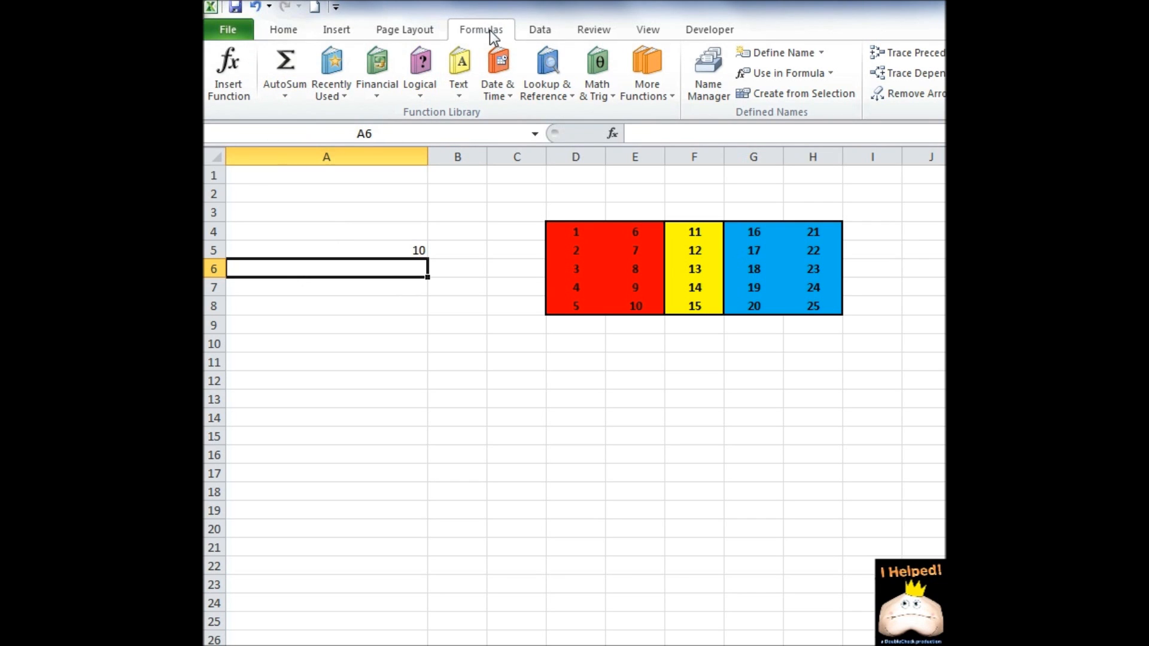
Define the name BLUE_RNG with scope Sheet1 for the blue number block G4:H8 using the Name Manager.
click(711, 99)
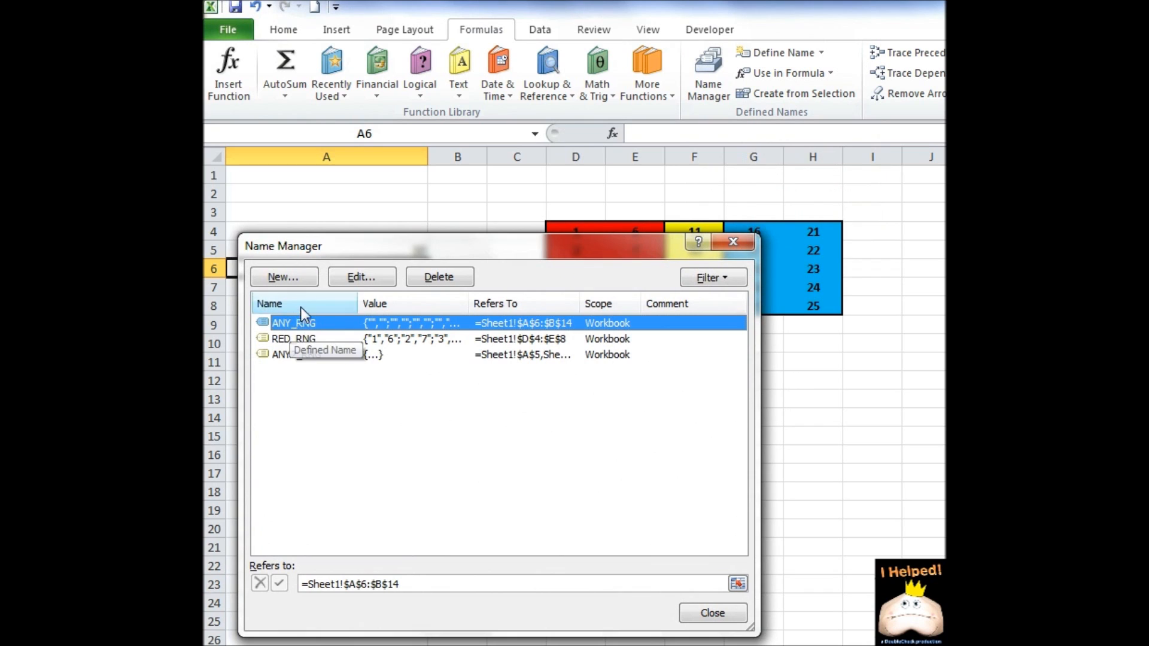
click(270, 279)
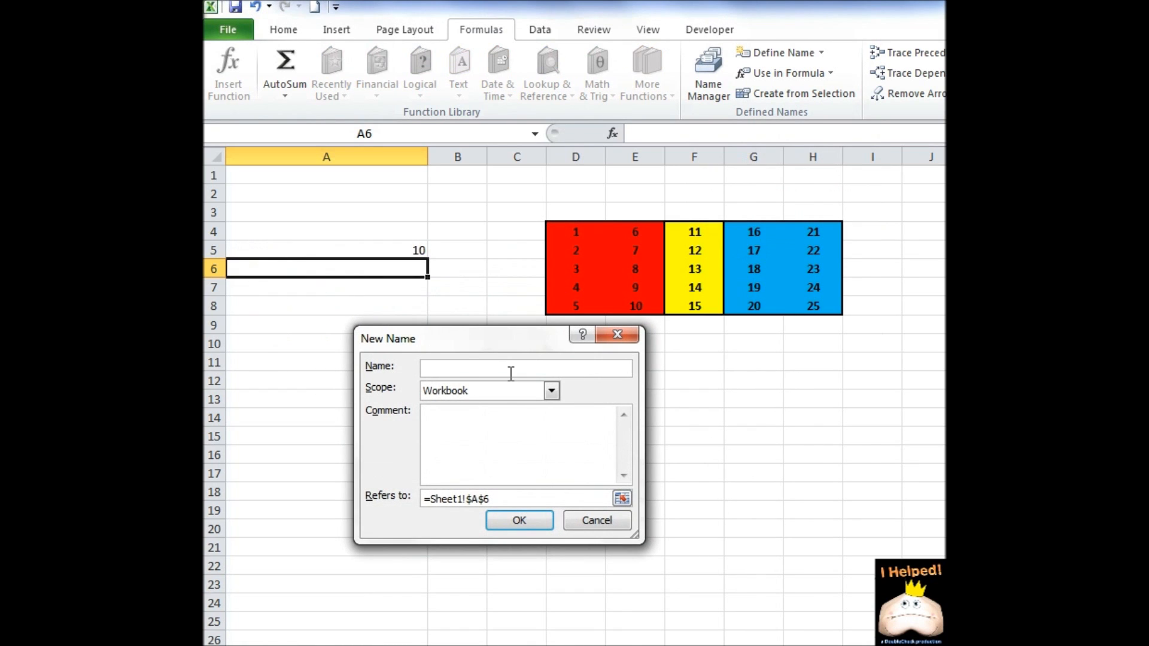
drag(479, 350, 356, 239)
text(BLUE_RNG)
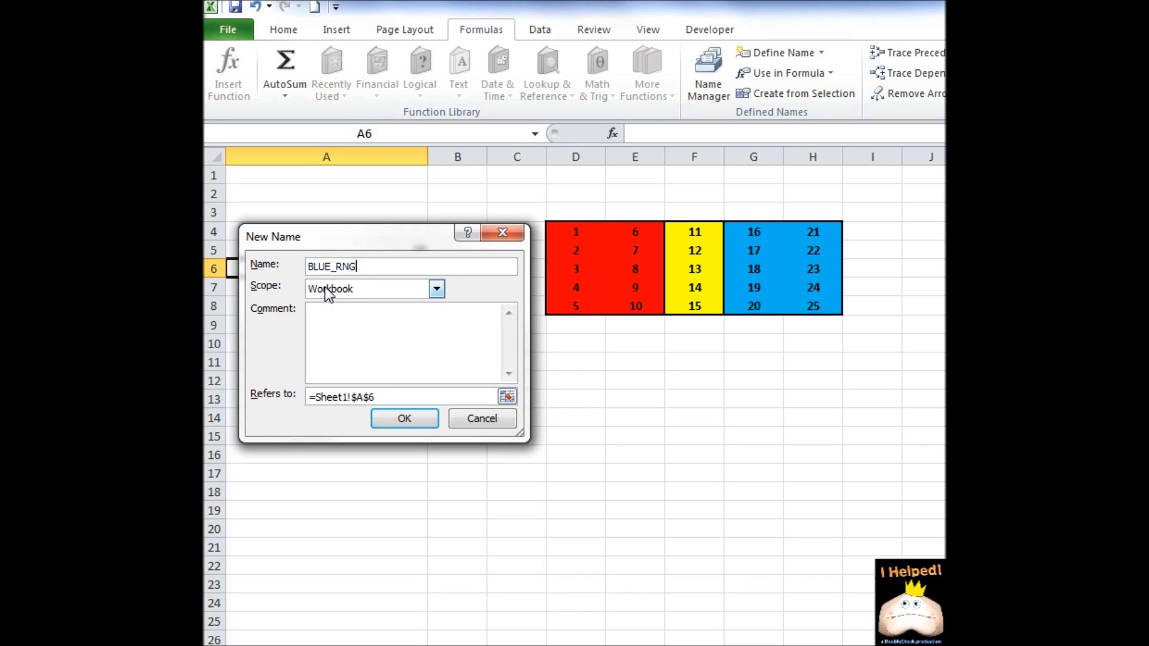
click(437, 291)
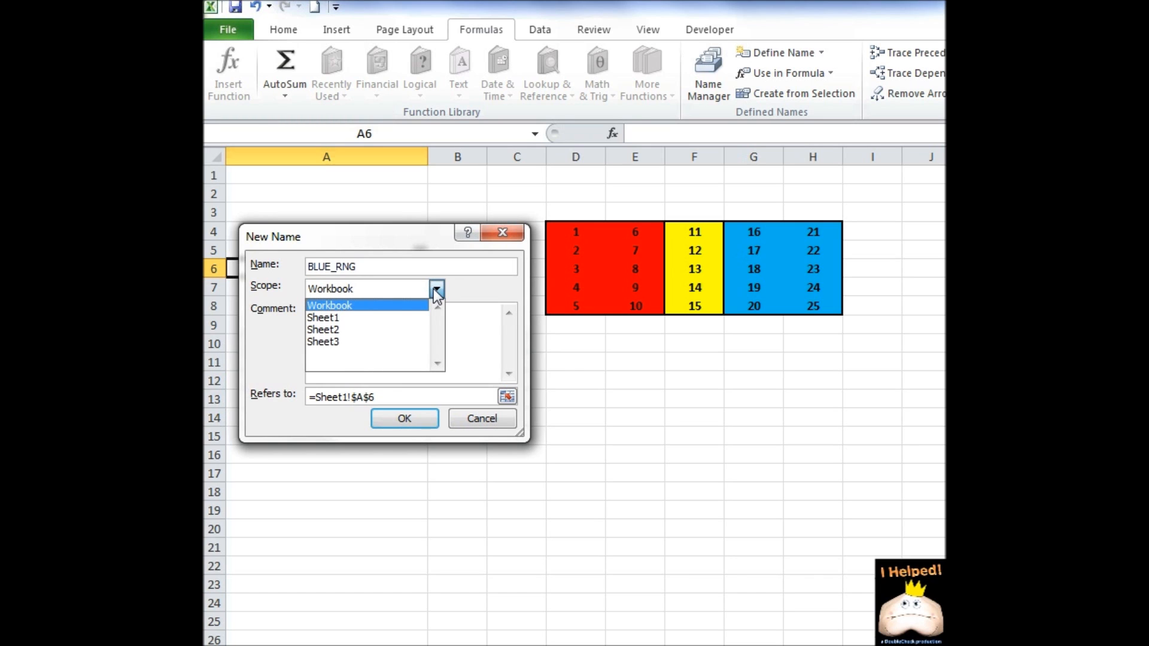
click(352, 319)
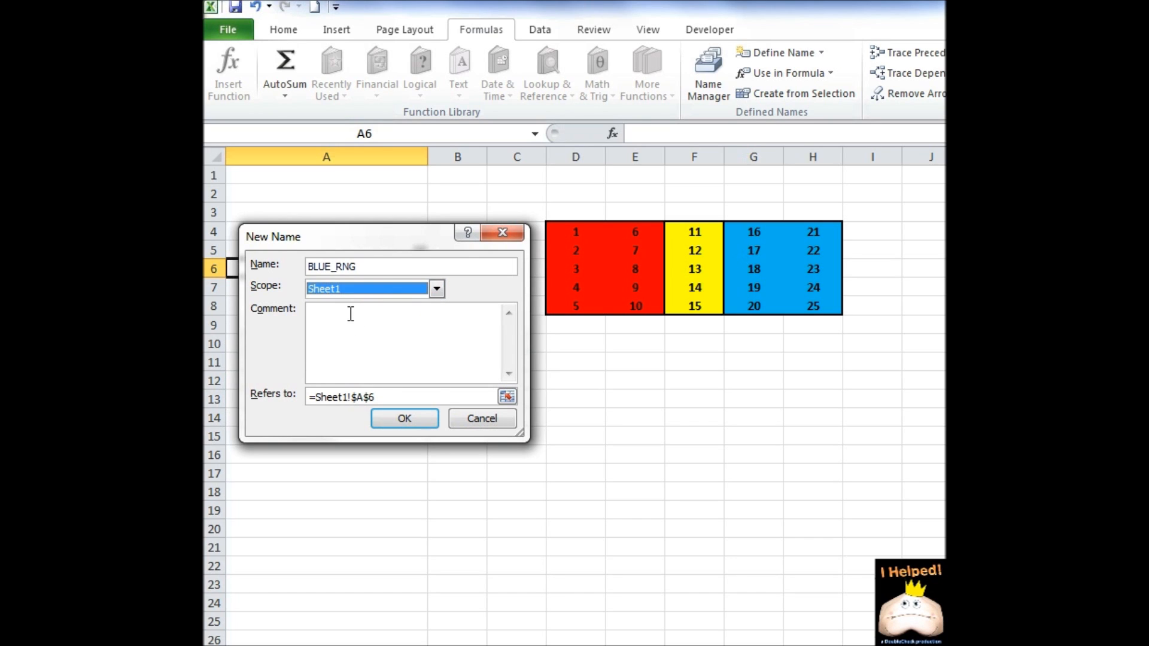
click(392, 396)
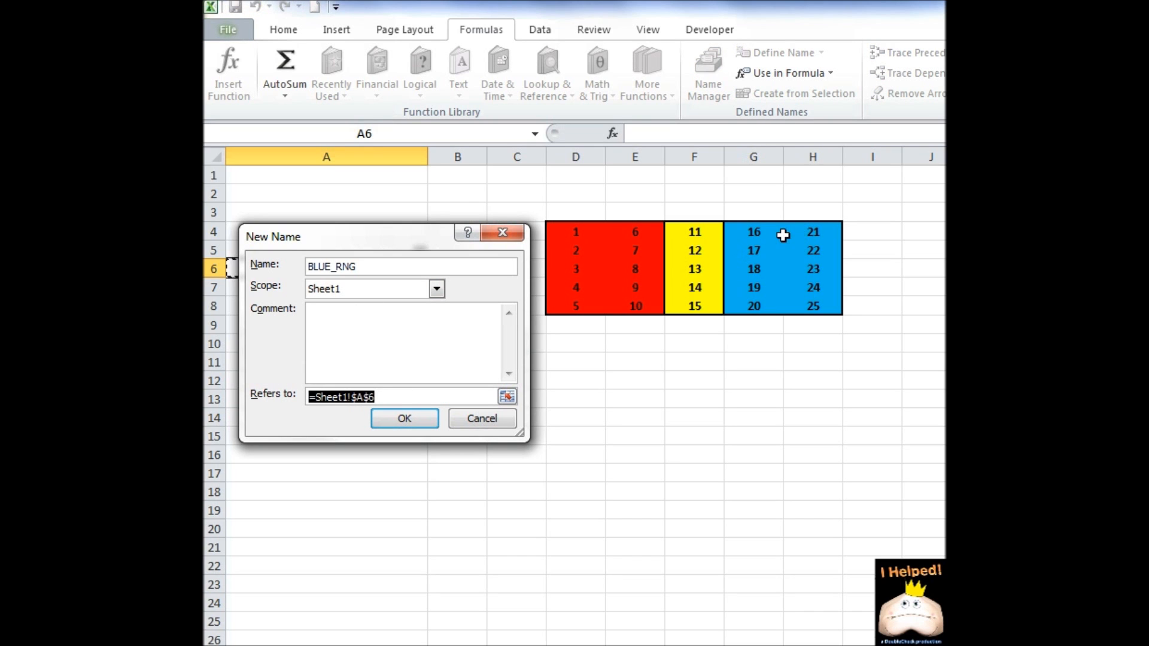
drag(751, 231, 813, 304)
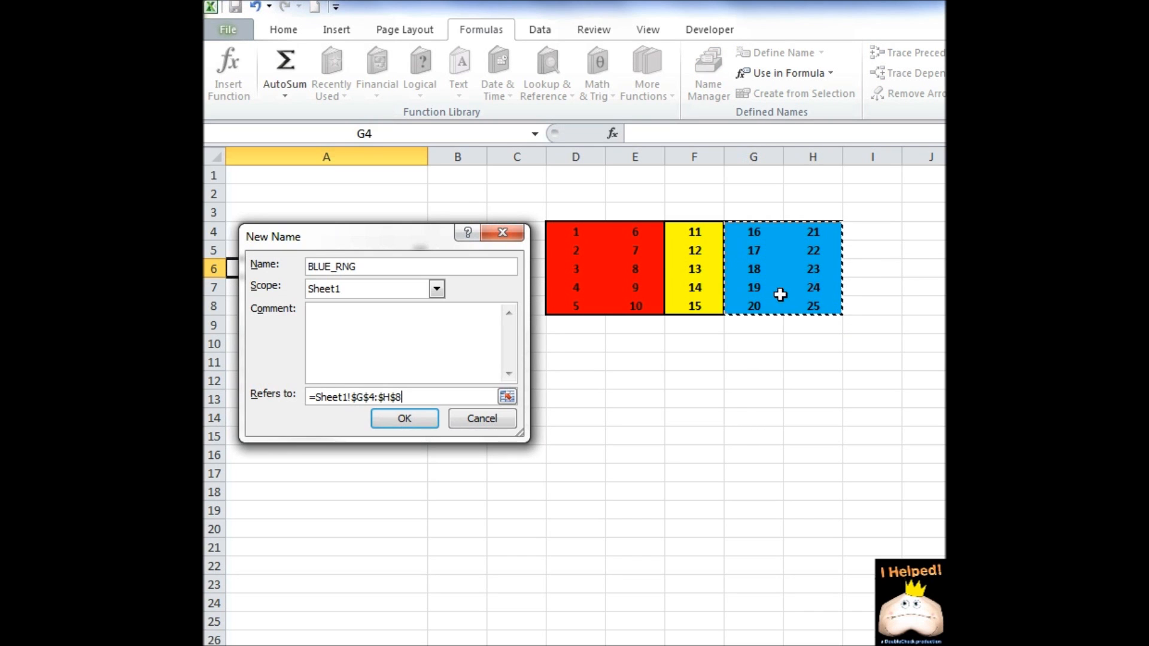
click(398, 420)
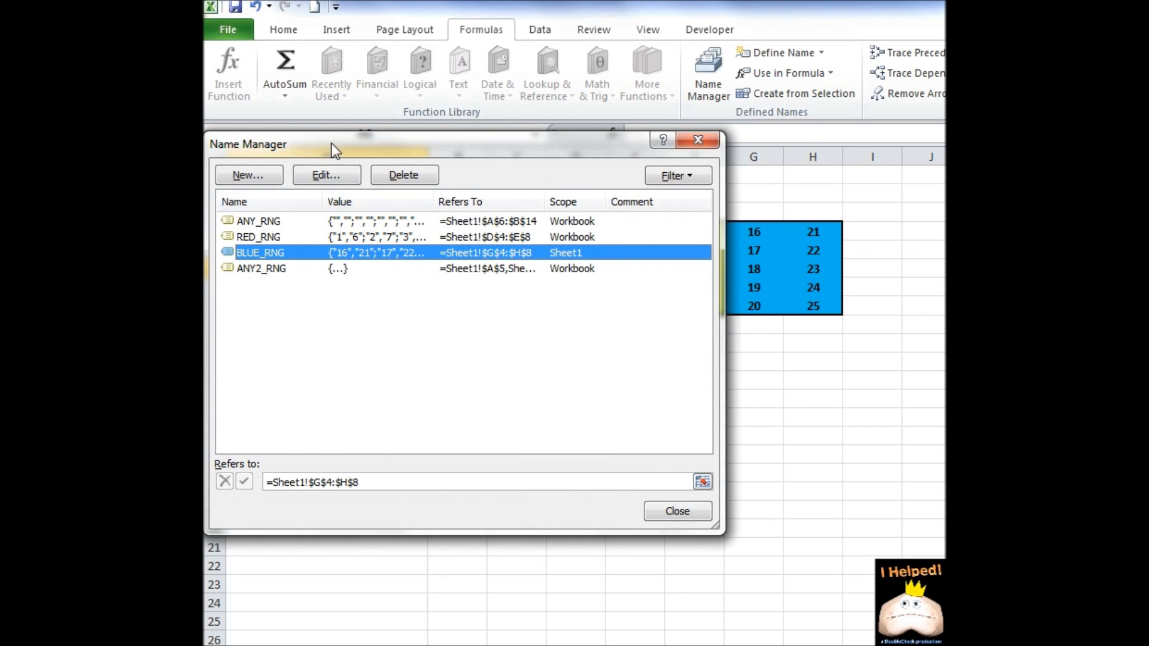
Sort the defined names by scope and add the comment THIS IS BLUE to BLUE_RNG.
drag(330, 145, 428, 160)
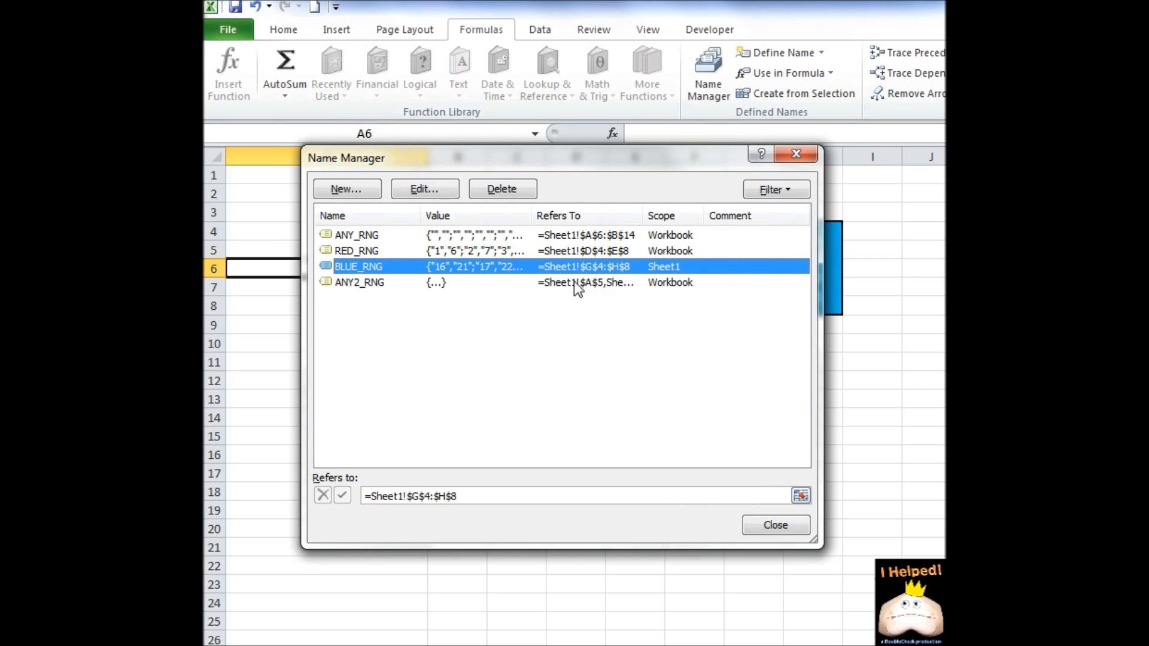
click(666, 211)
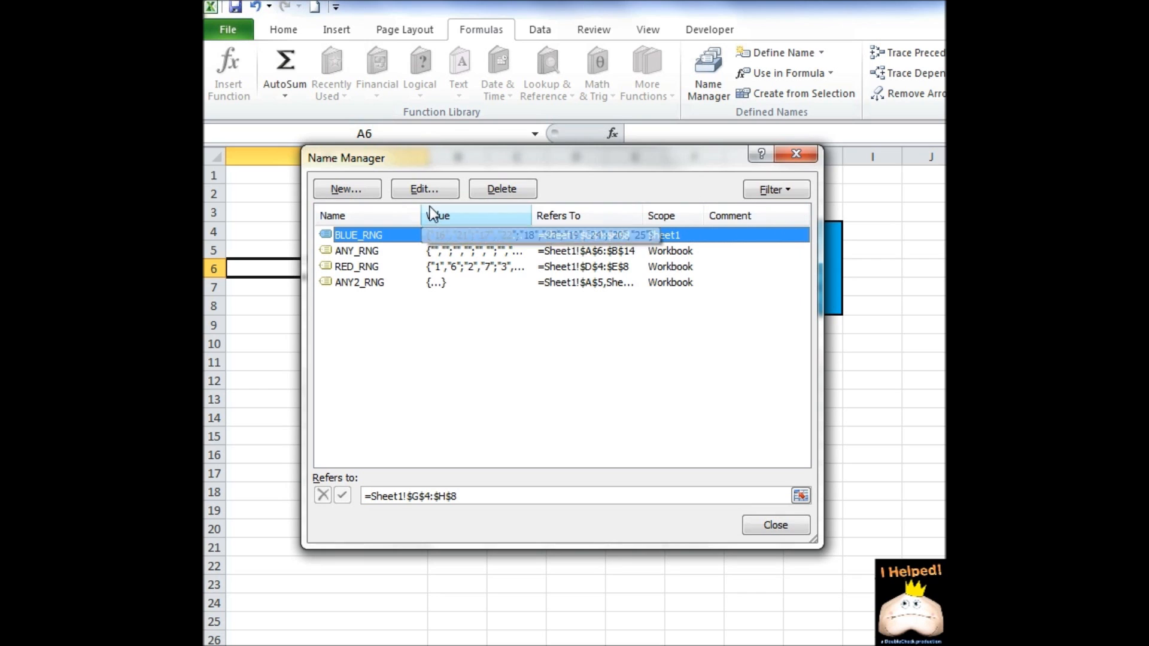
click(411, 192)
click(519, 323)
text(THIS IS BLUE)
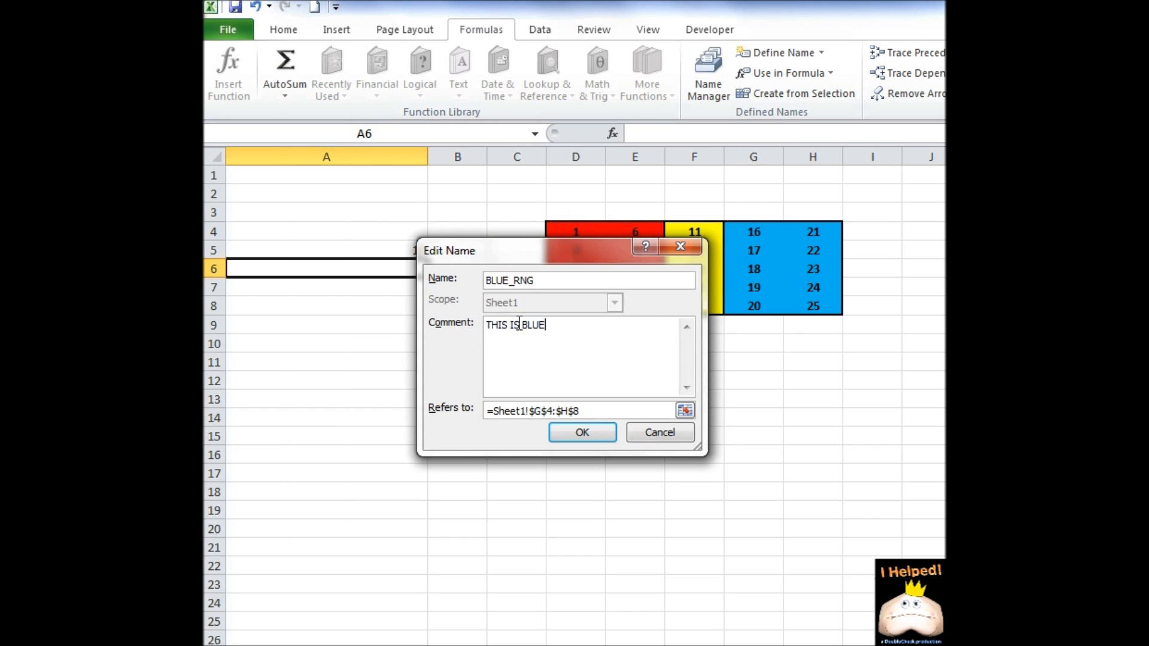
click(600, 434)
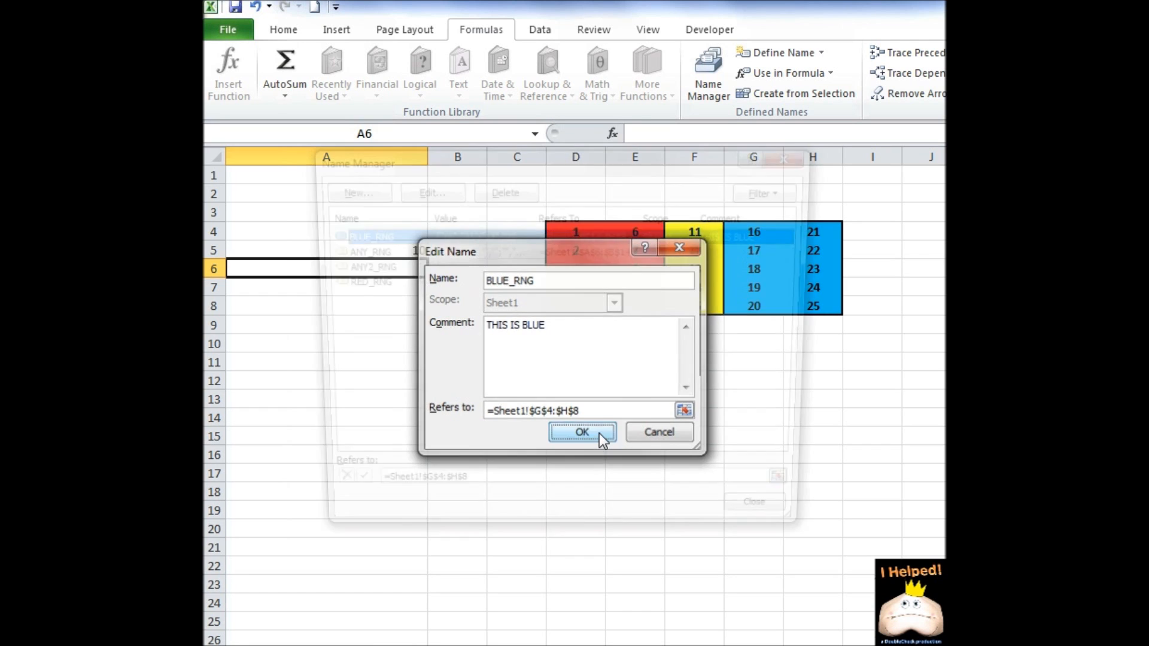
click(763, 528)
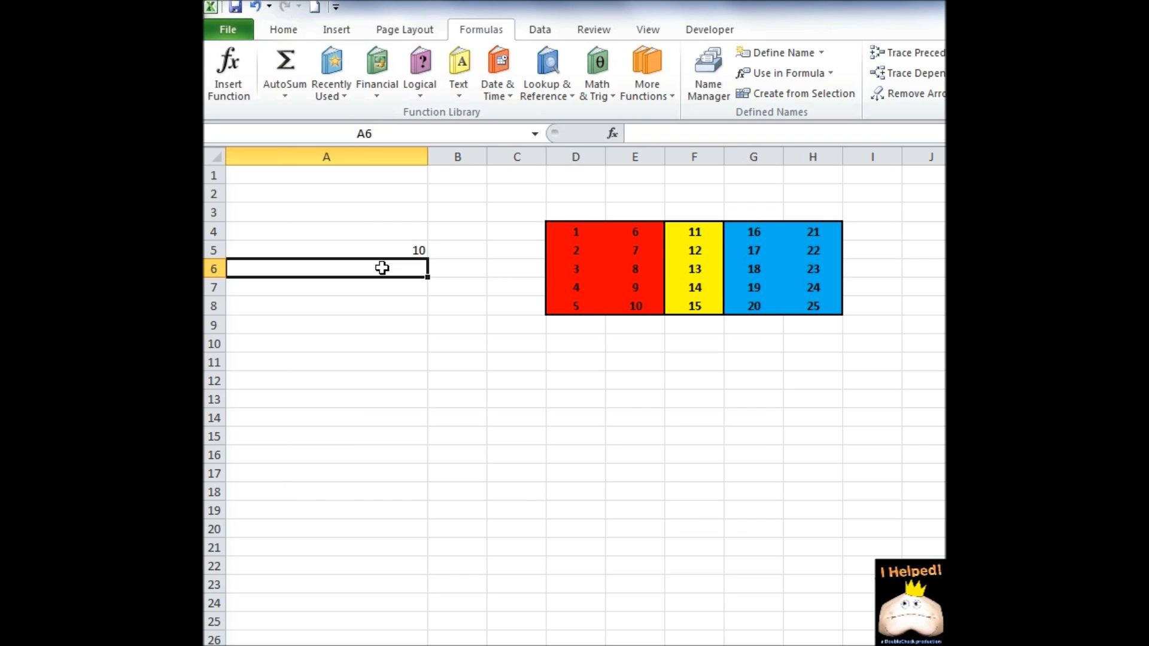
Enter the formula =MAX(BLUE_RNG) in cell A6 to find the largest value in the blue block.
text(=MA)
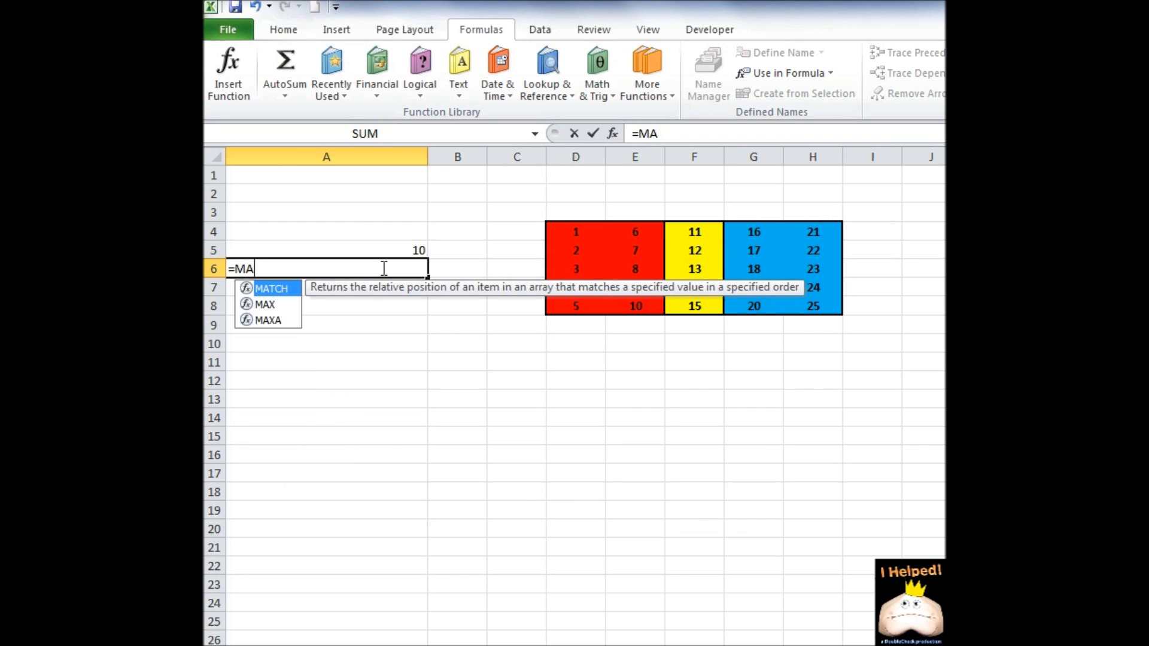
text(X()
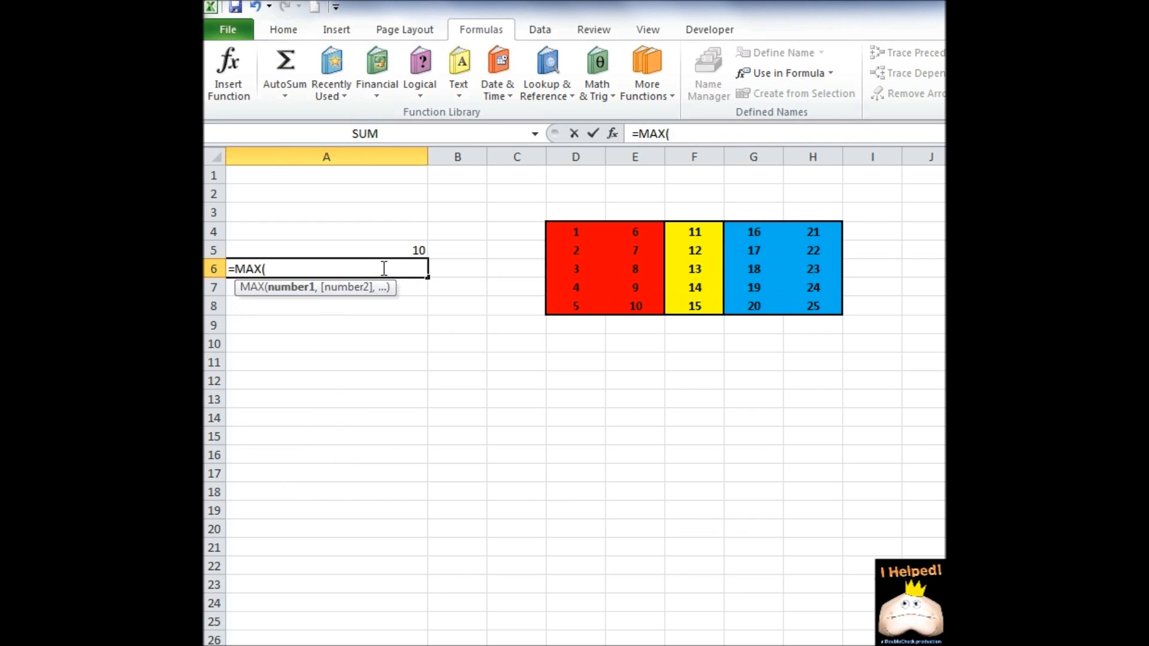
text(BLU)
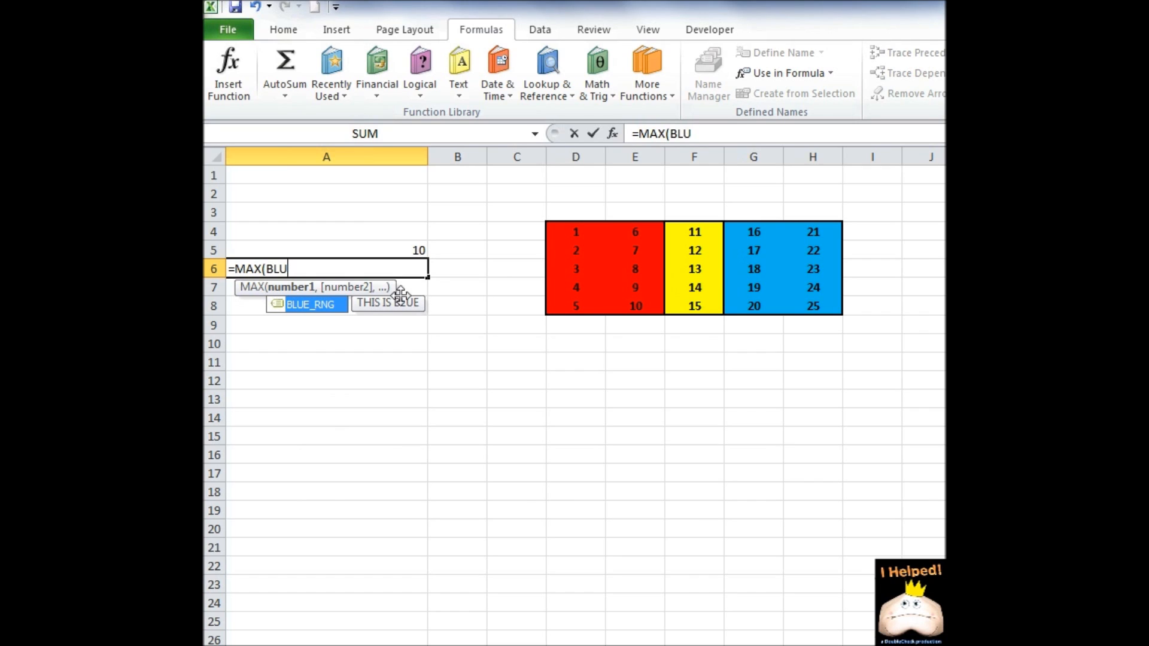
click(297, 306)
double_click(296, 303)
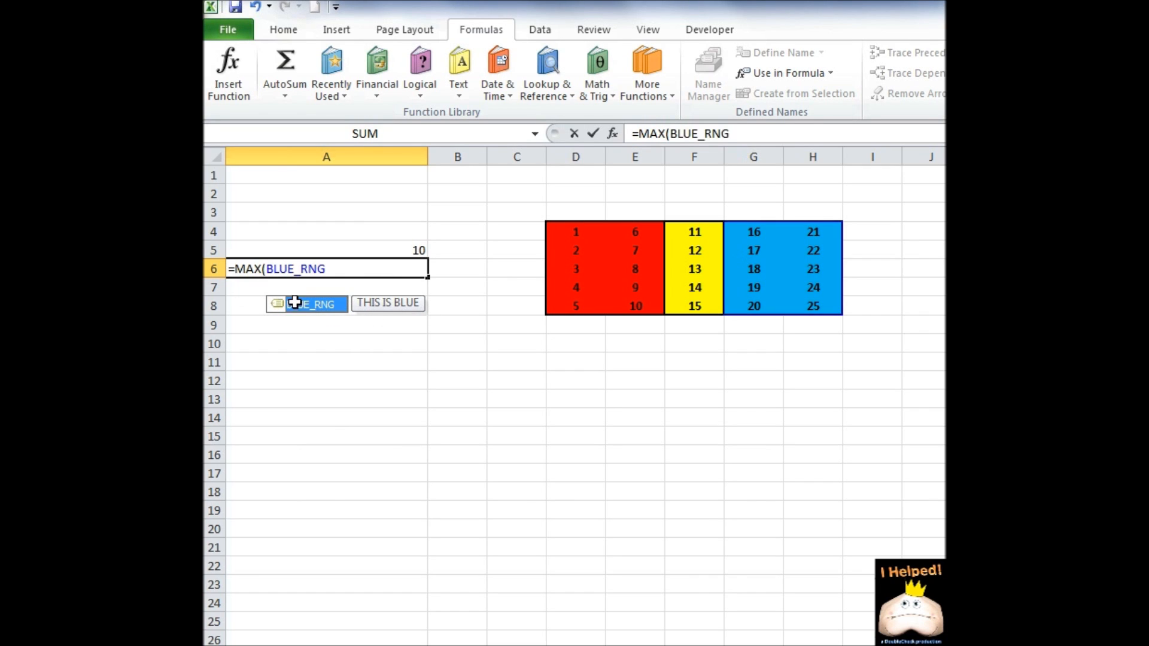
text())
key(Return)
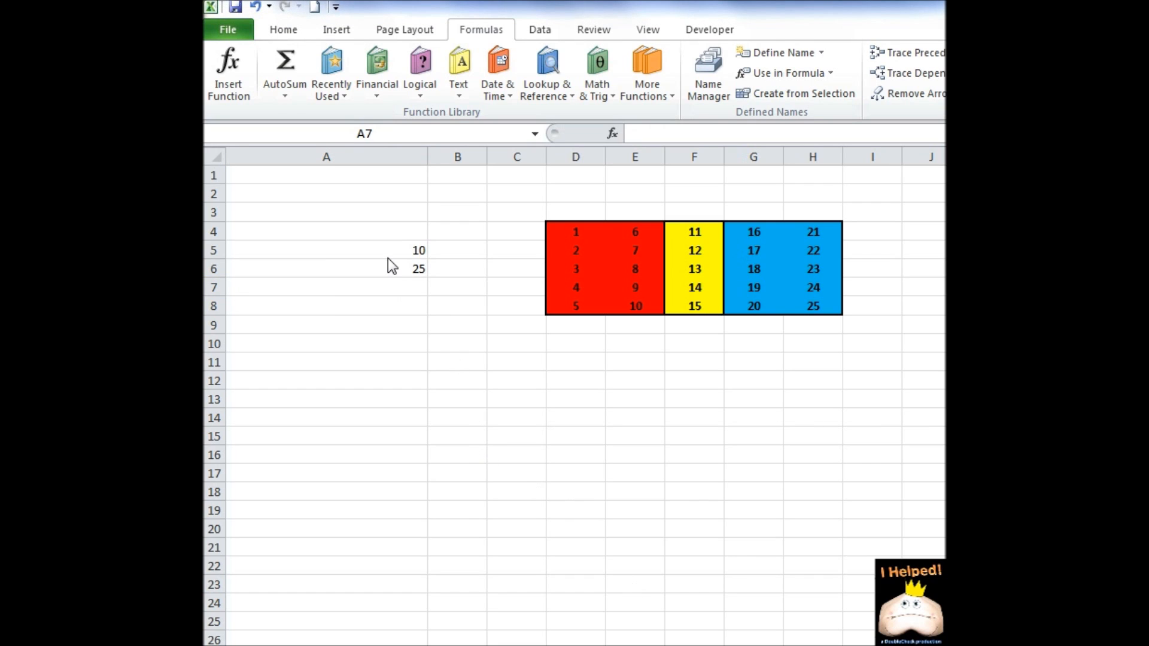
Check the scope of the defined names and compare which names are available on Sheet1 and on an empty sheet.
click(535, 134)
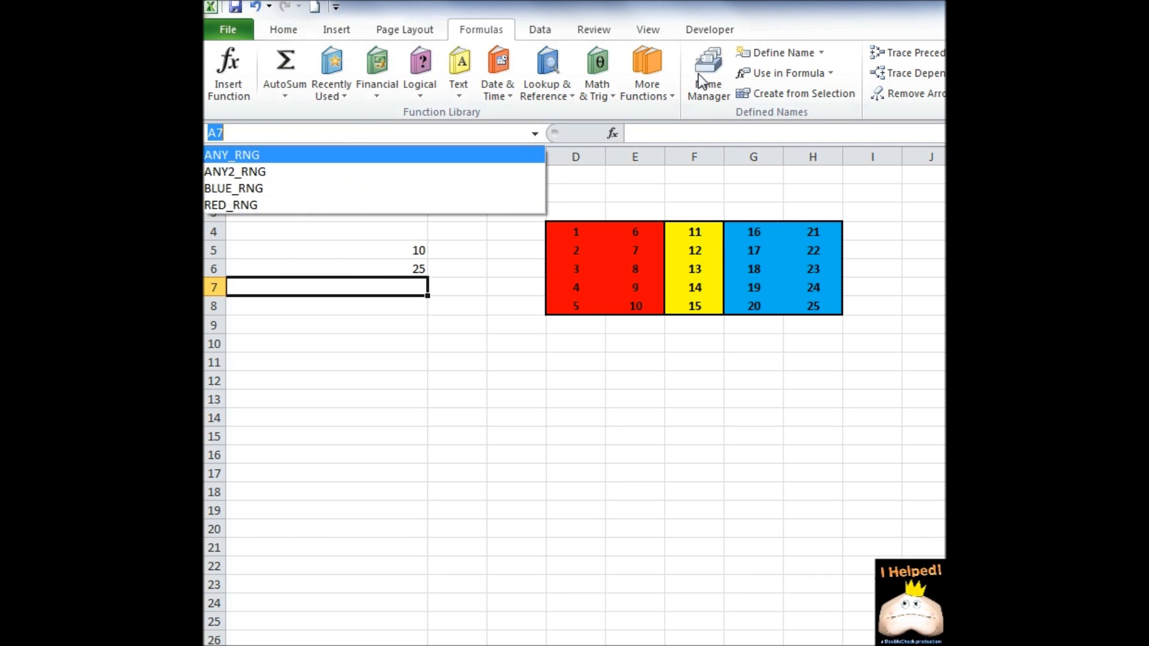
click(703, 81)
click(701, 77)
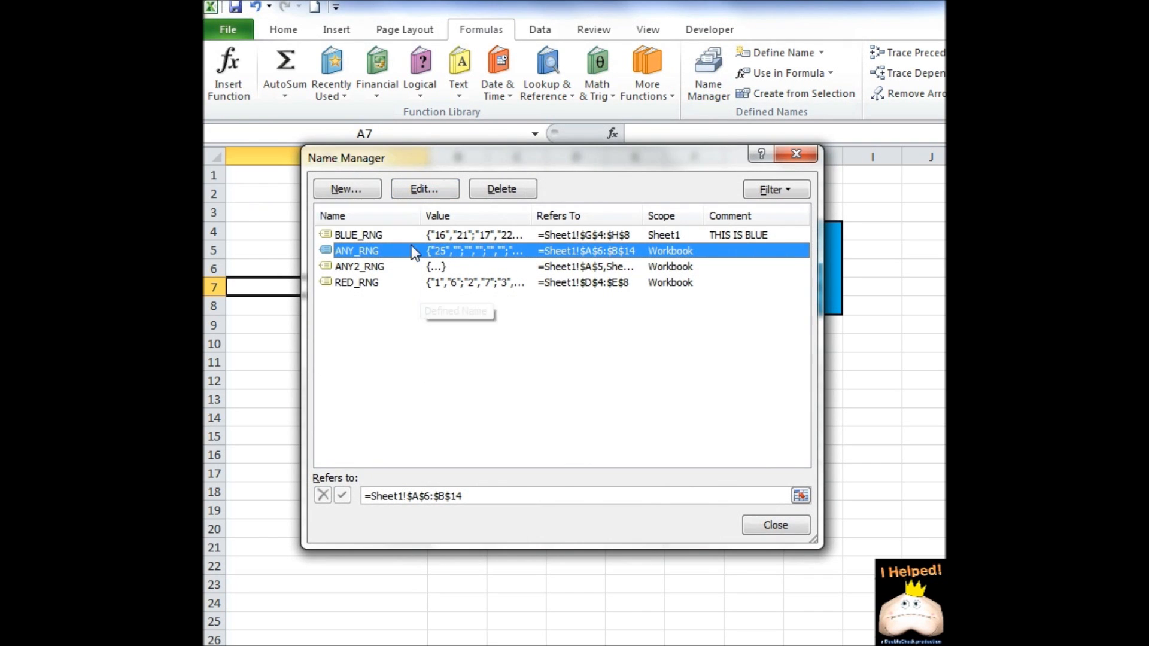
click(796, 153)
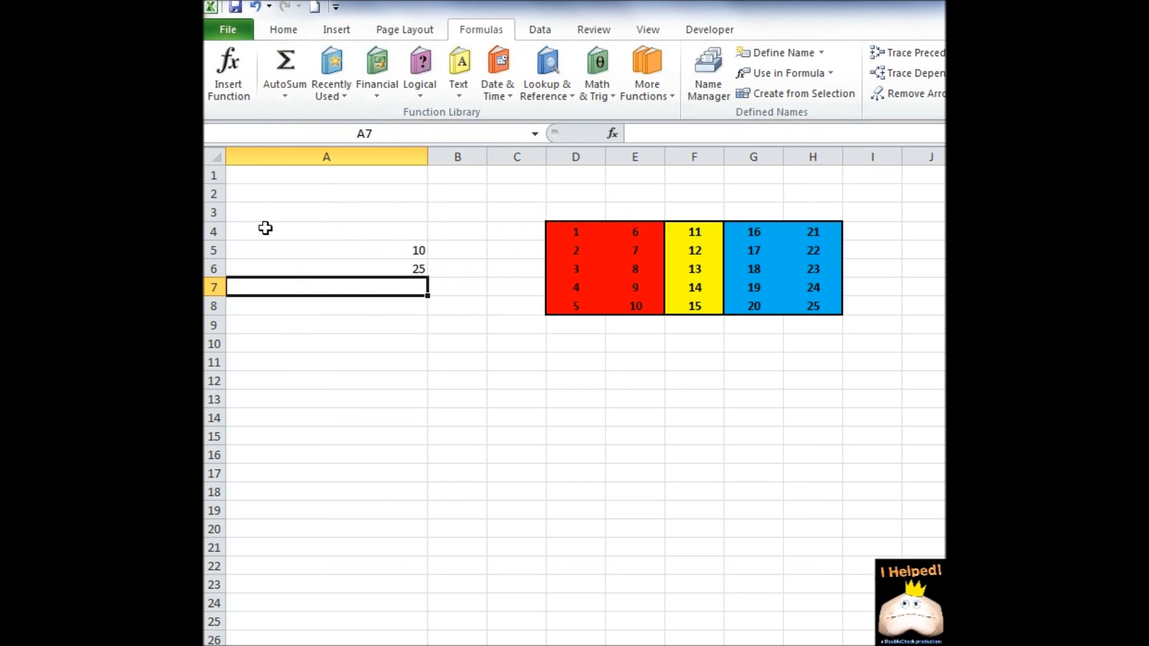
click(534, 134)
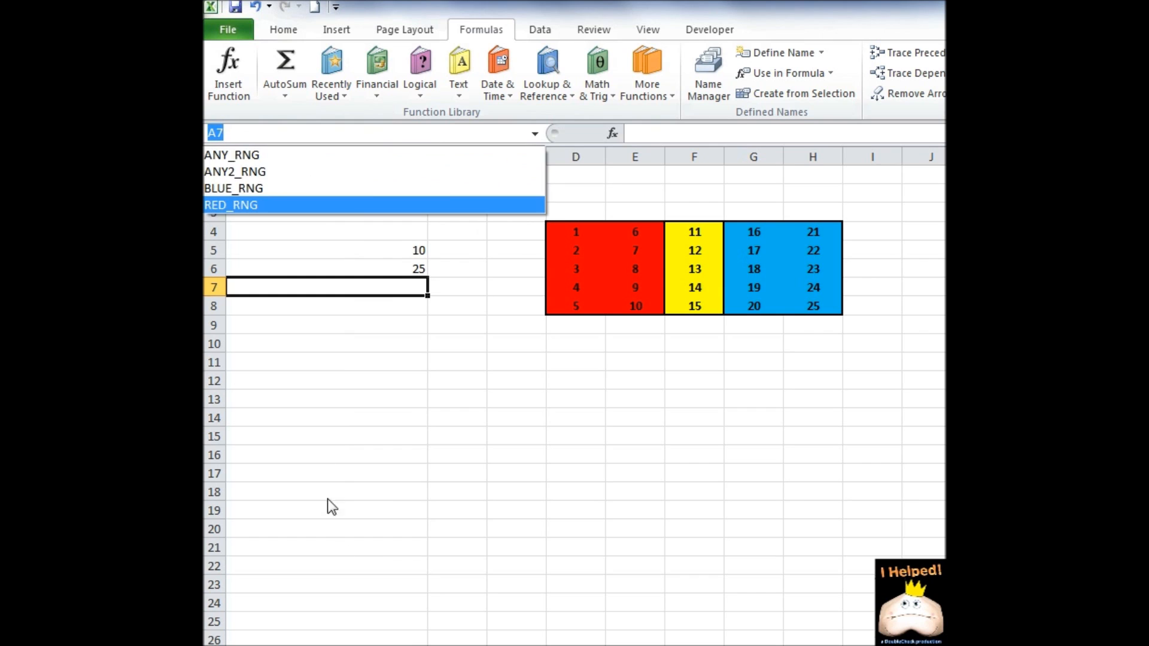
click(324, 455)
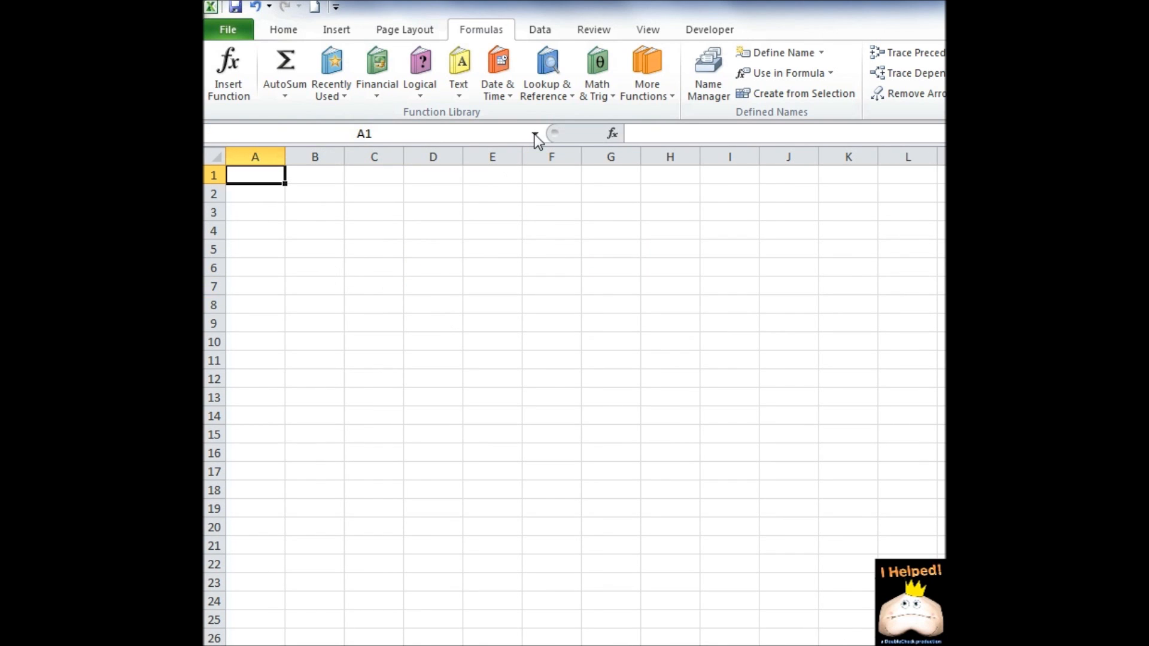
click(534, 134)
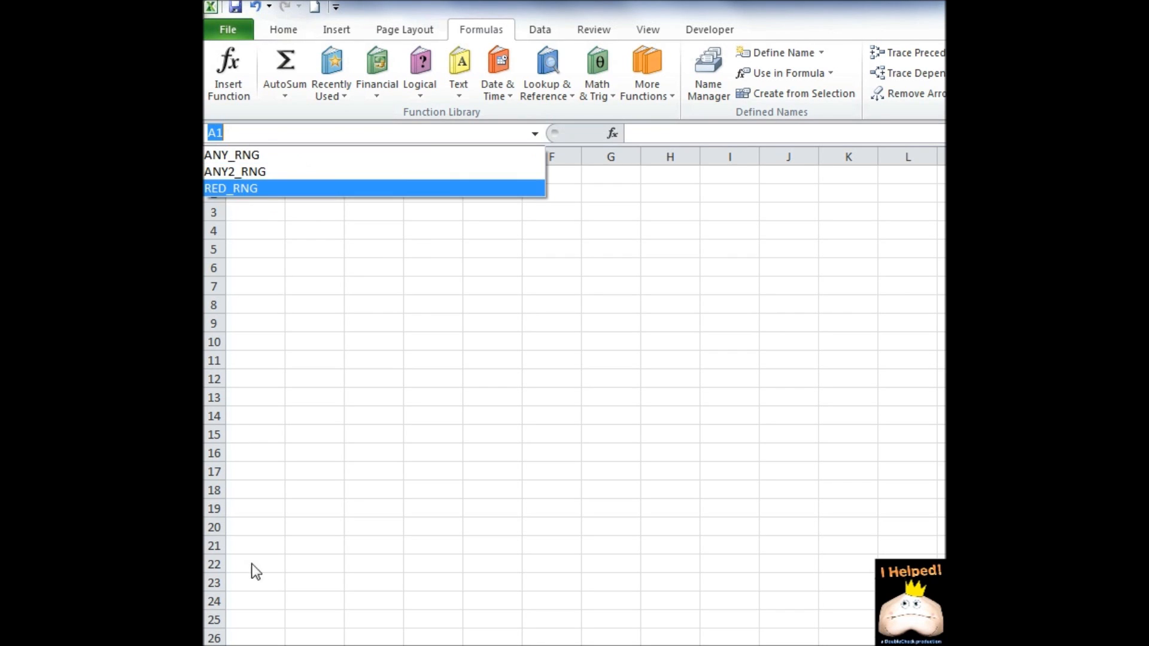
key(Escape)
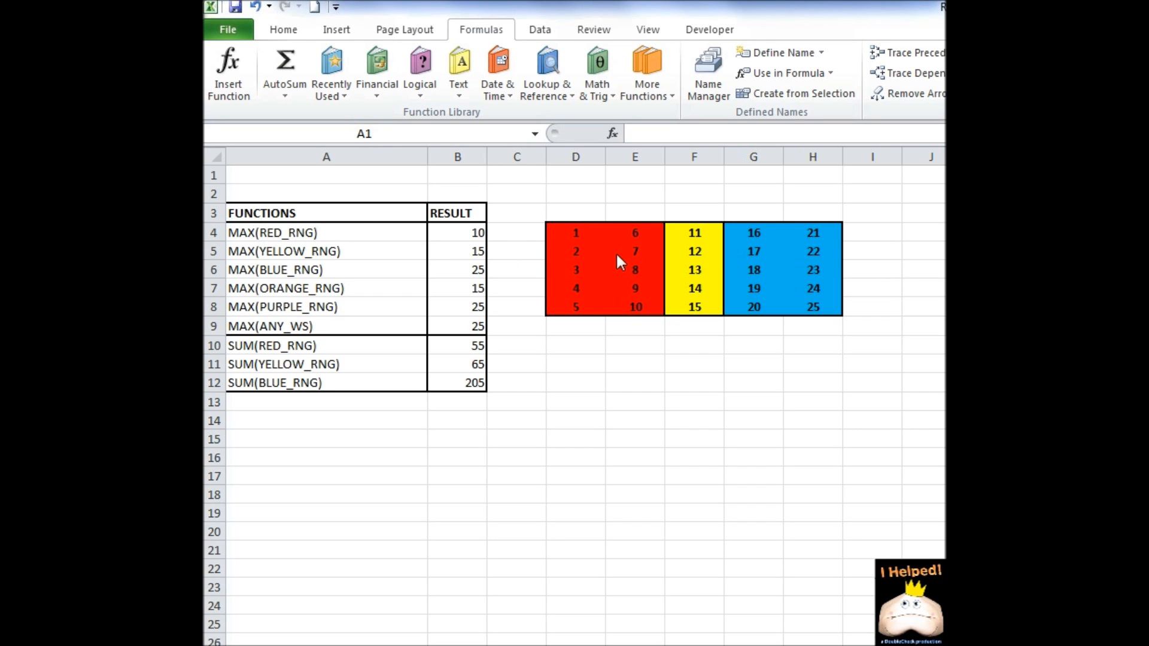
Inspect cells in the red, blue and yellow blocks of the functions example sheet and go to its named range ANY_WS.
click(589, 268)
click(775, 286)
click(703, 271)
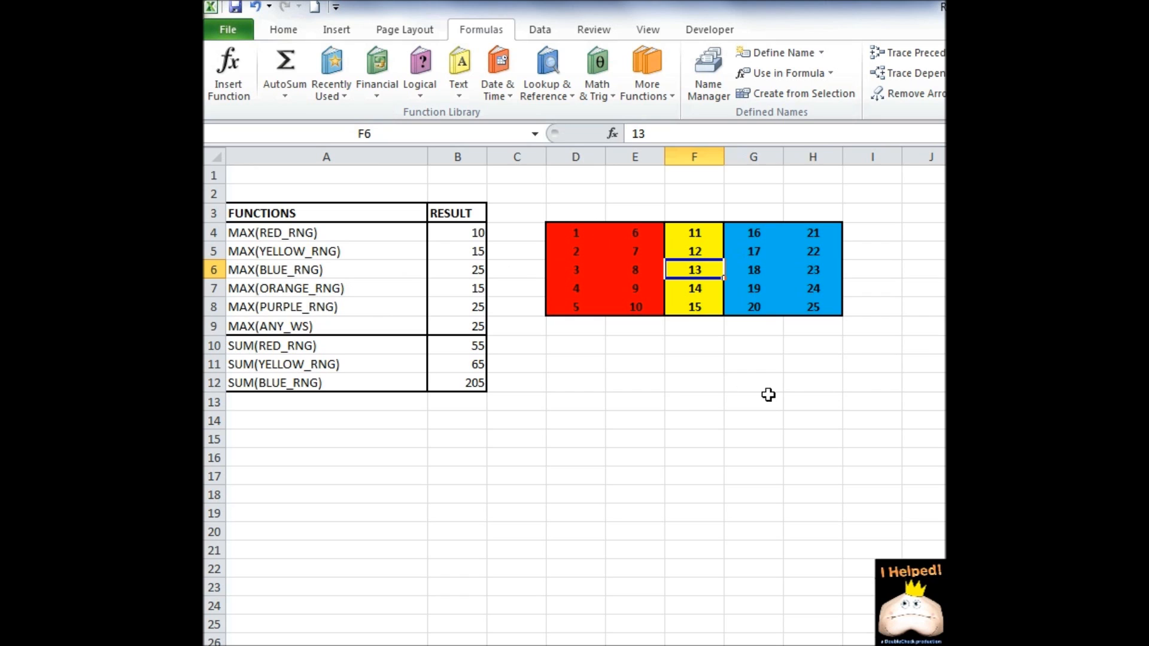
click(535, 134)
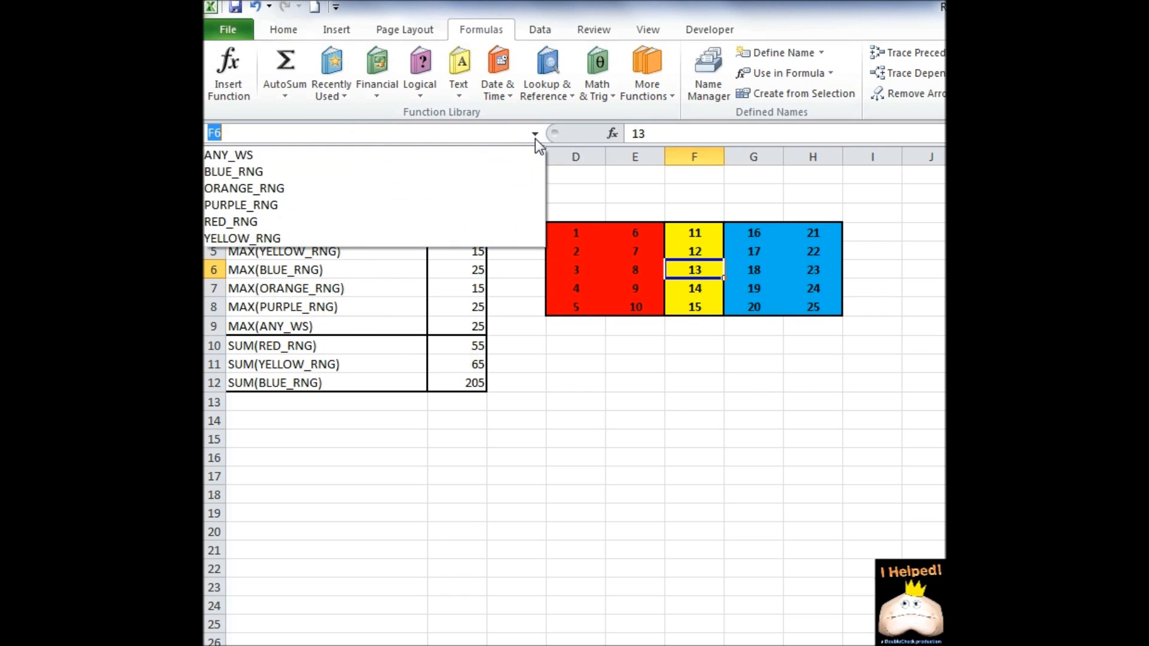
click(318, 157)
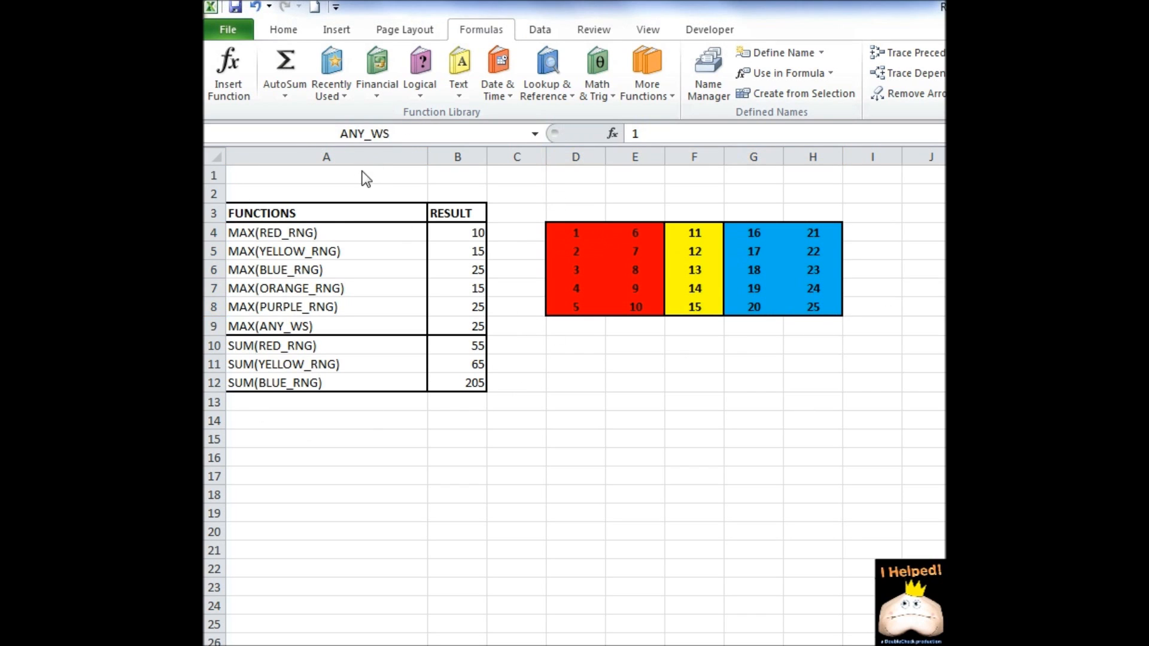
Examine the MAX and SUM formulas with named ranges in the RESULT column, cell by cell from B4 to B12.
click(460, 227)
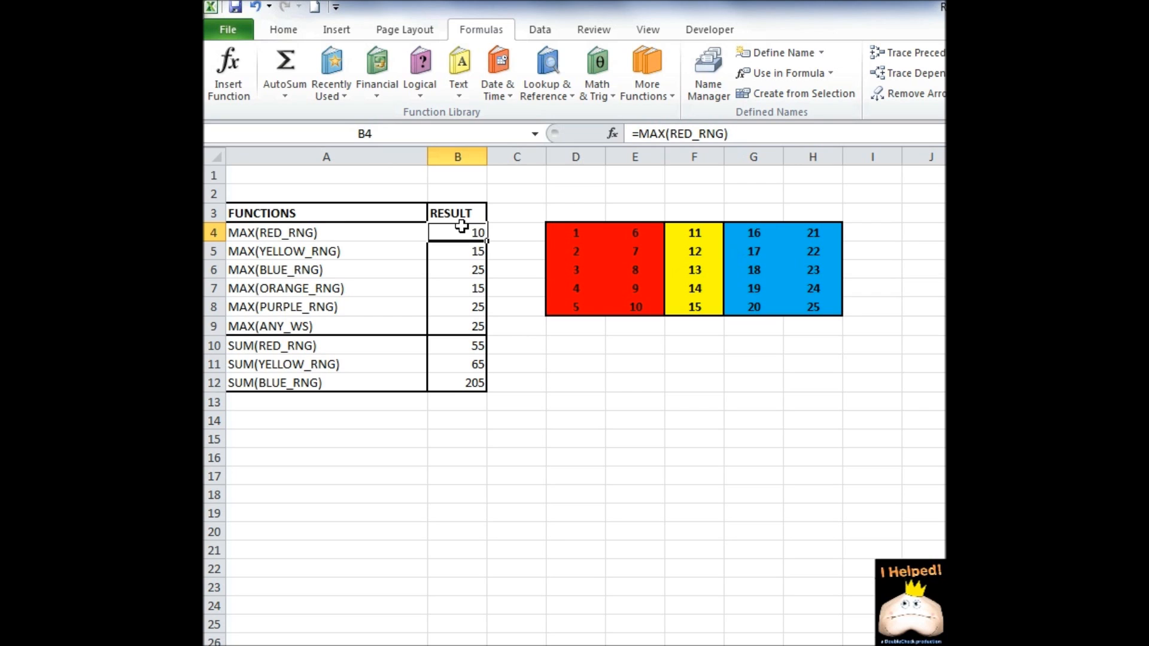
key(Down)
key(Down)
key(Down)
key(Down)
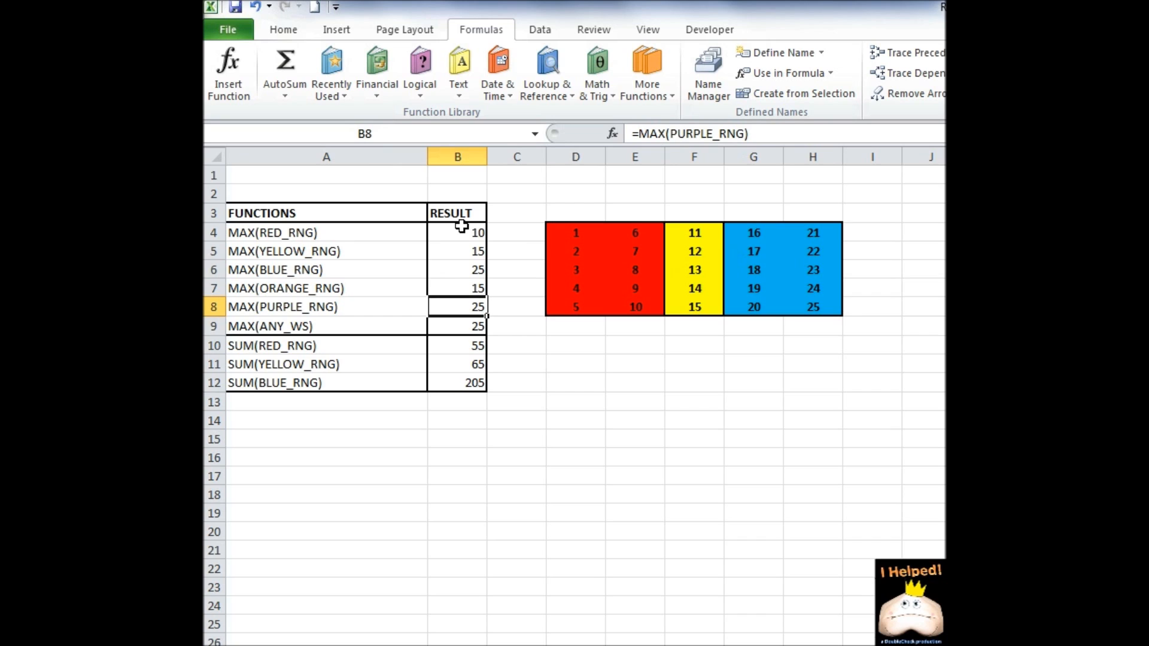
key(Down)
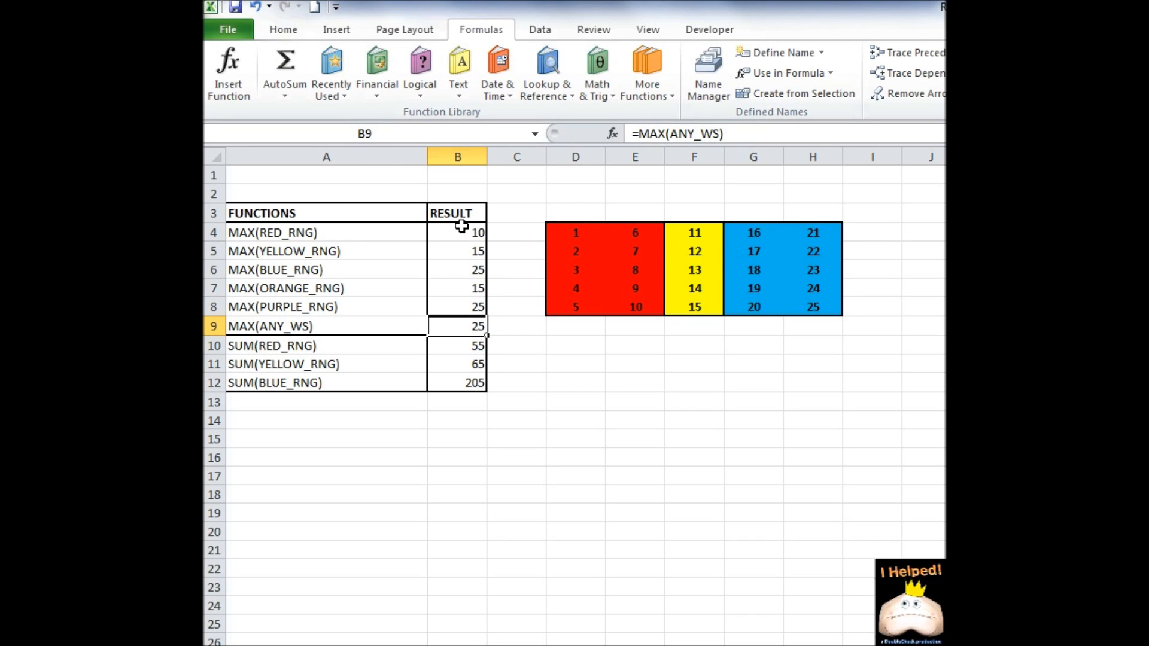
key(Down)
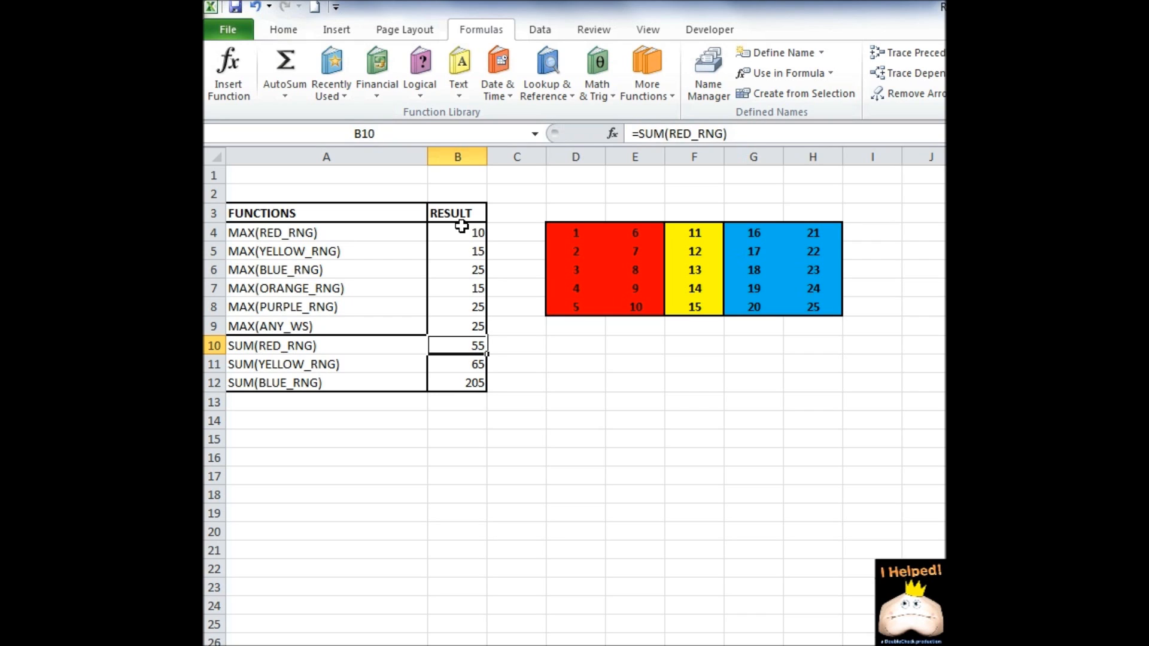
key(Down)
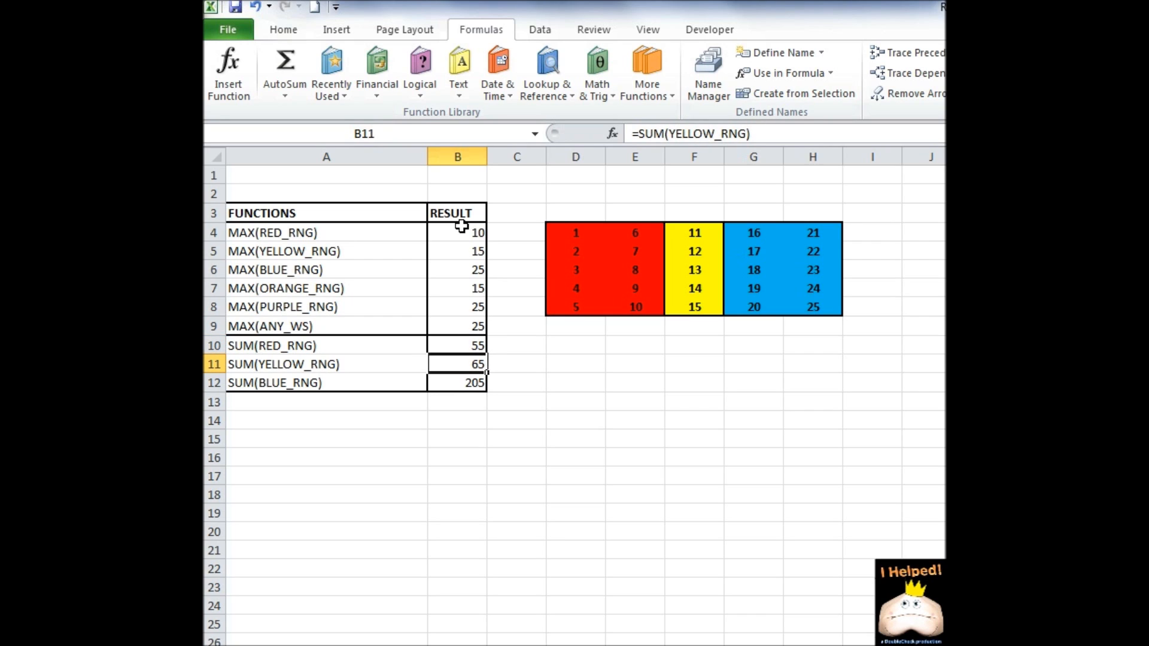
key(Down)
Enter the formula =COUNT(PURPLE_RNG) in cell A13 below the functions table.
key(Down)
key(Left)
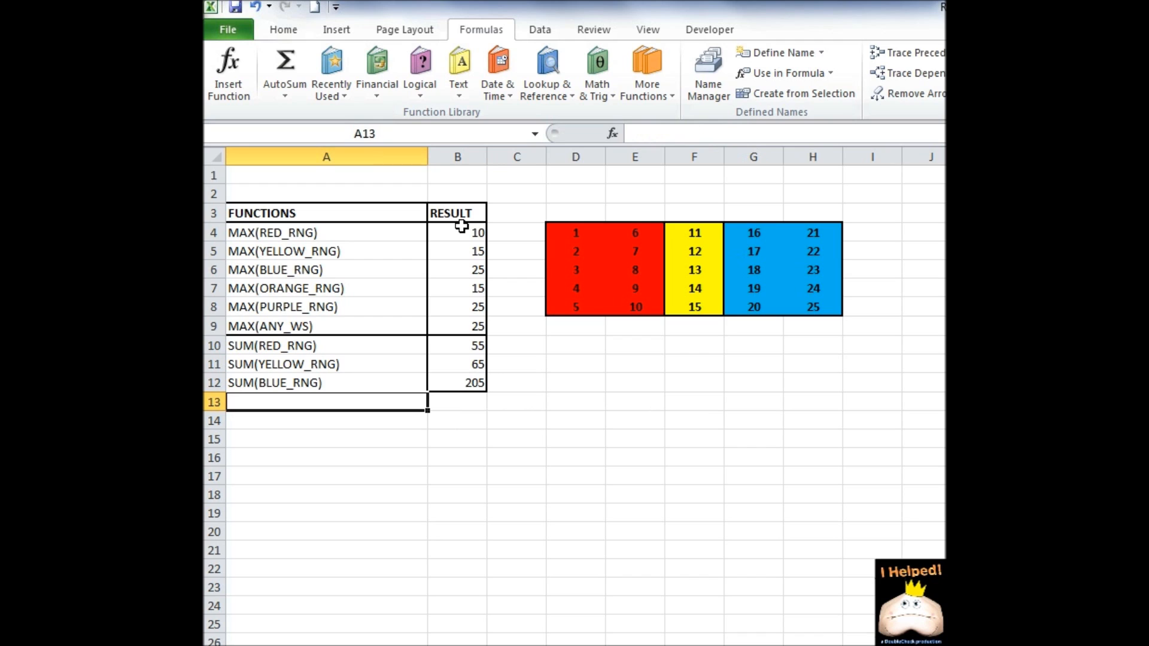
text(=COUNT)
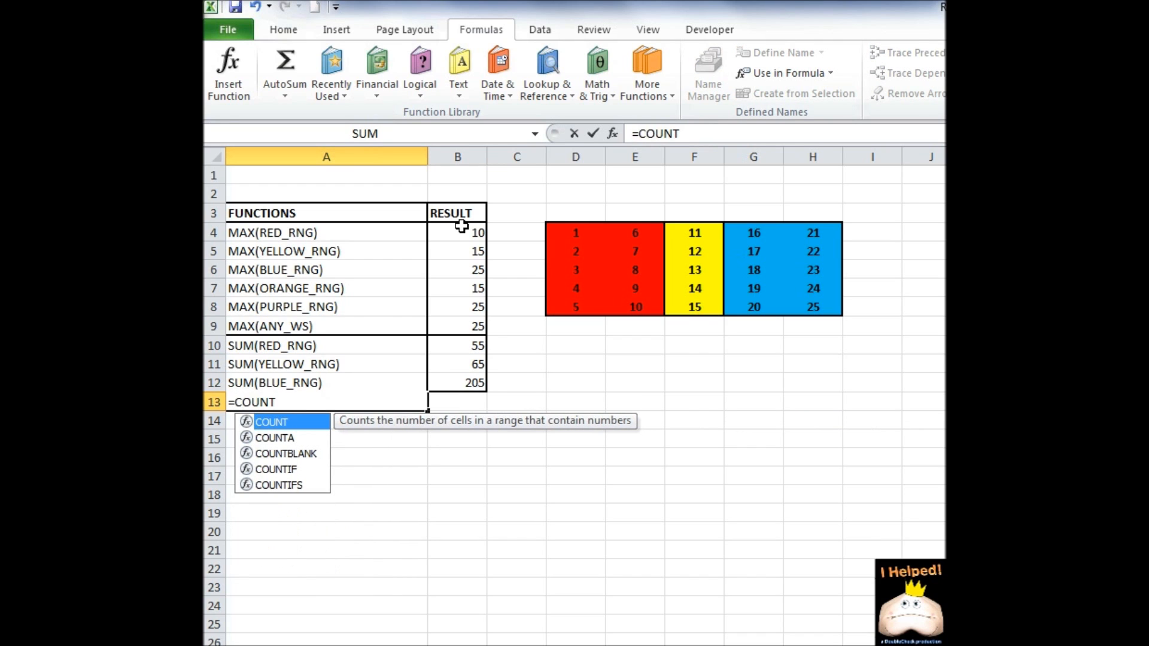
text((PUR)
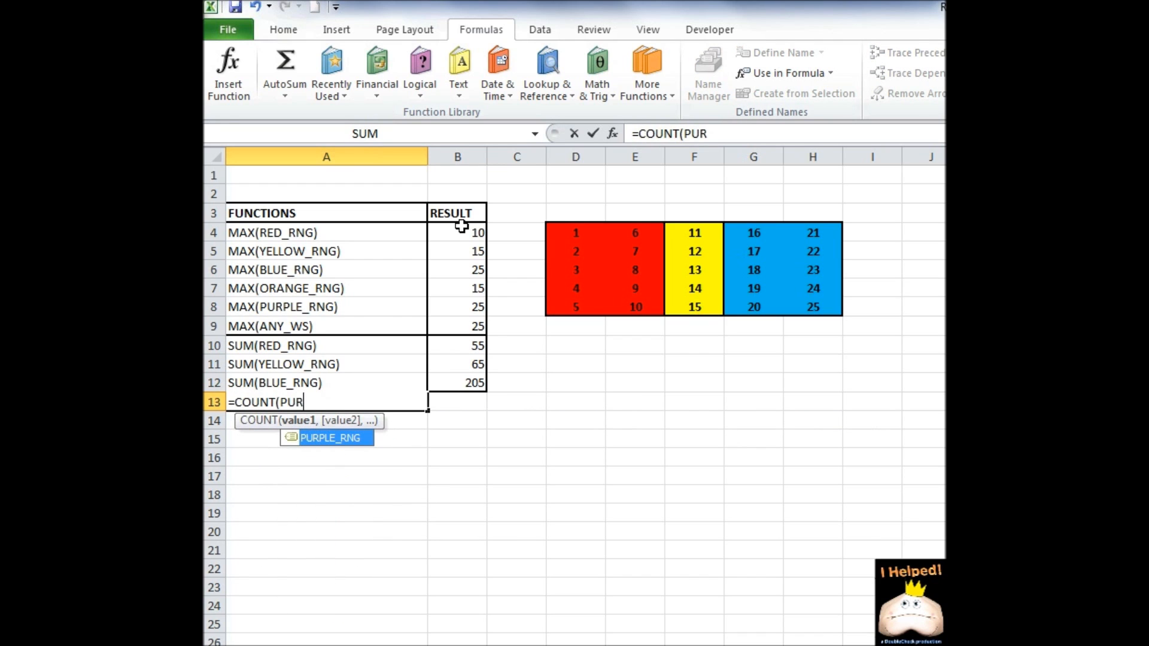
double_click(330, 438)
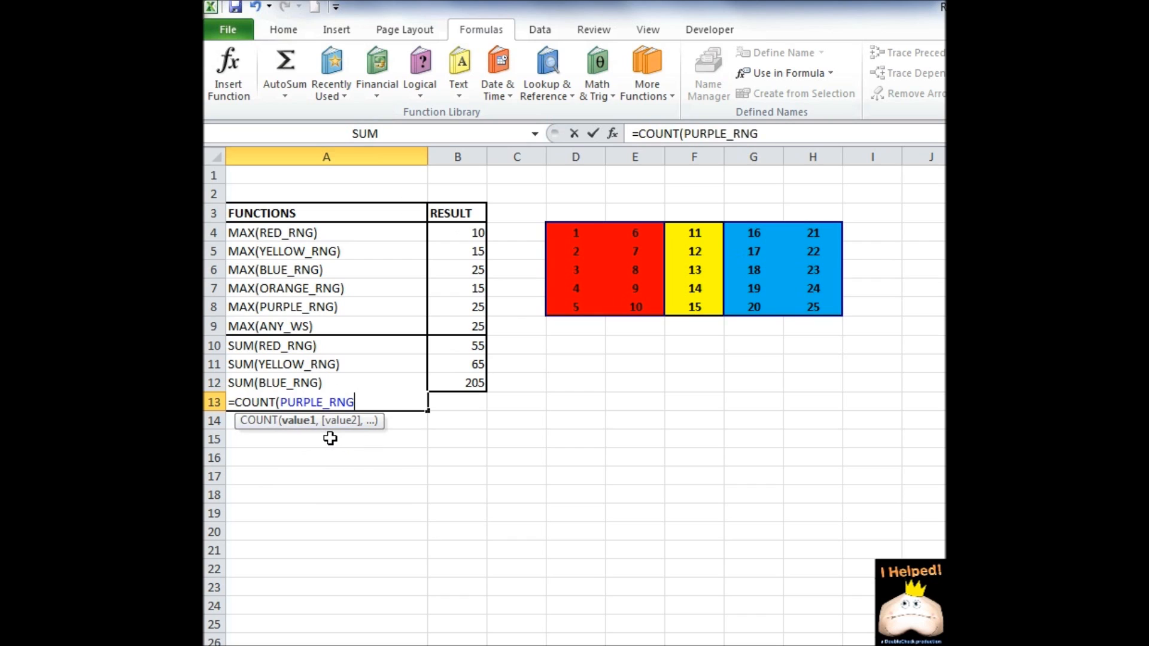
text())
key(Return)
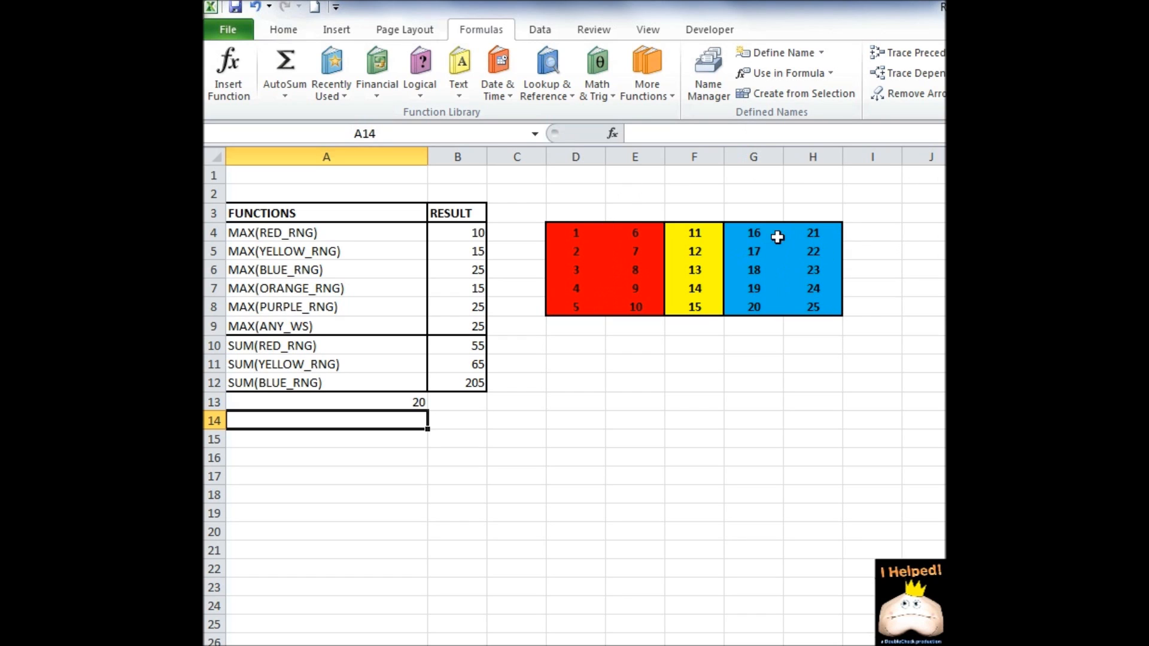
Copy the COUNT formula from A13 to B13 and turn A13 into the text label COUNT(PURPLE_RNG).
click(404, 406)
key(ctrl+c)
click(457, 401)
key(ctrl+v)
click(373, 403)
click(639, 133)
key(BackSpace)
key(Return)
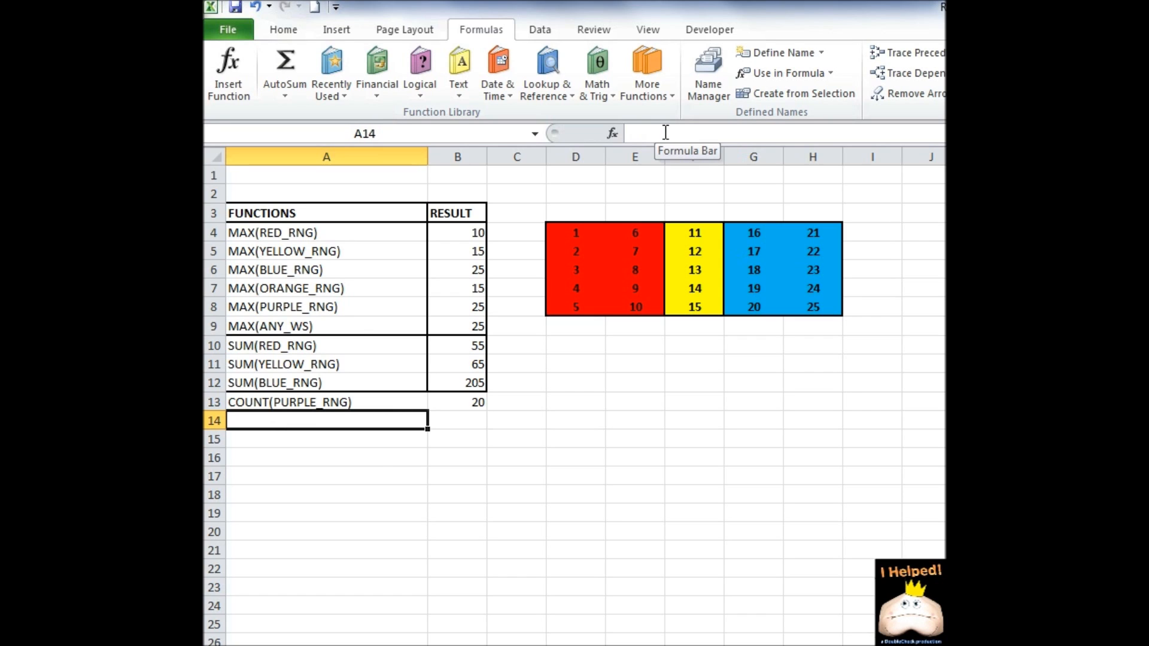
key(ctrl+End)
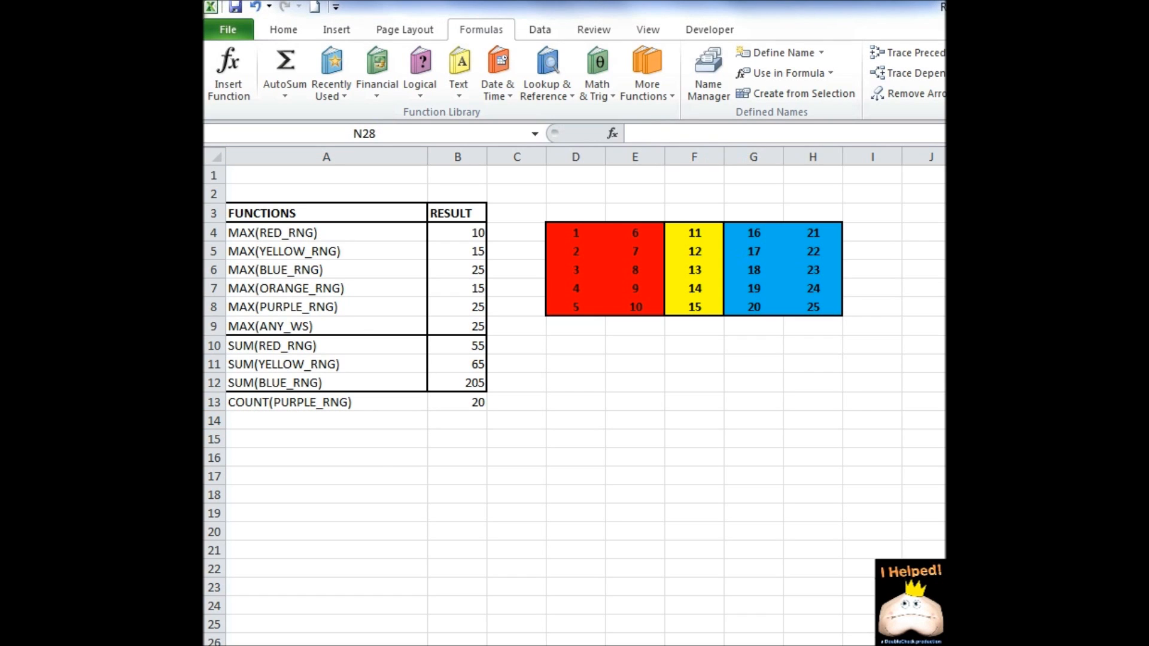